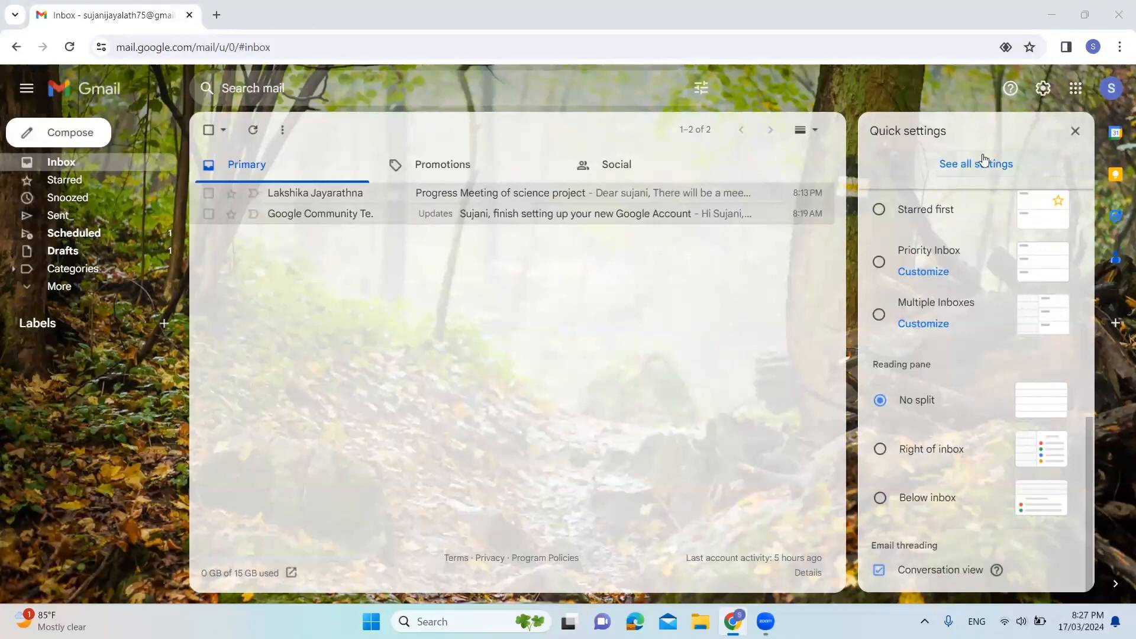
In the full settings, choose a maximum page size of 50 conversations and a send cancellation period of 5 seconds
click(1005, 166)
click(1006, 166)
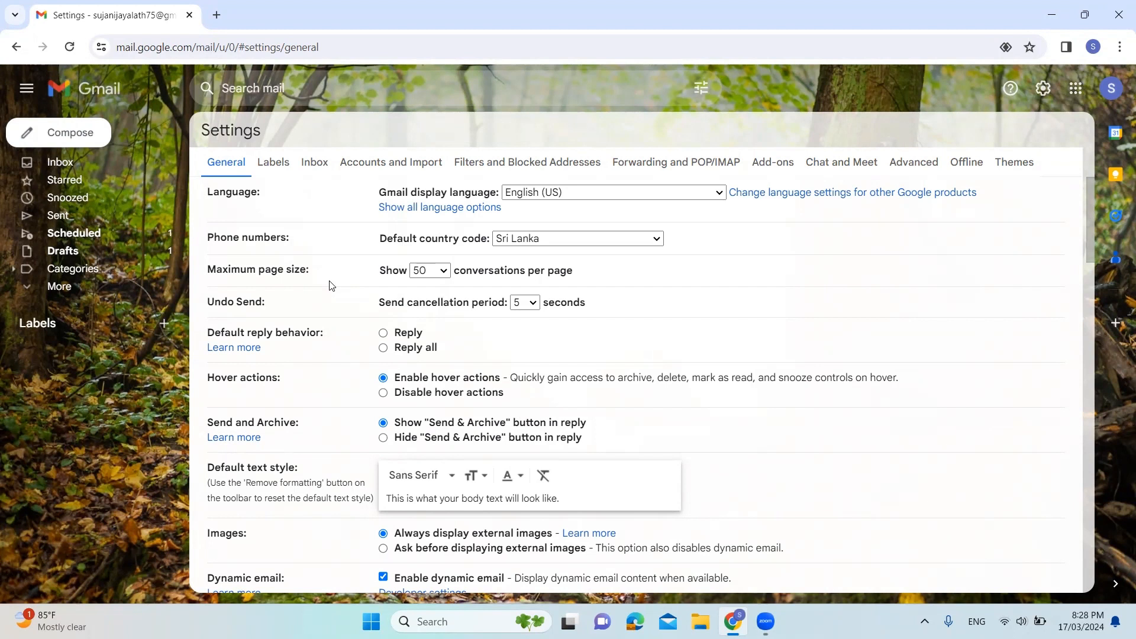
click(441, 272)
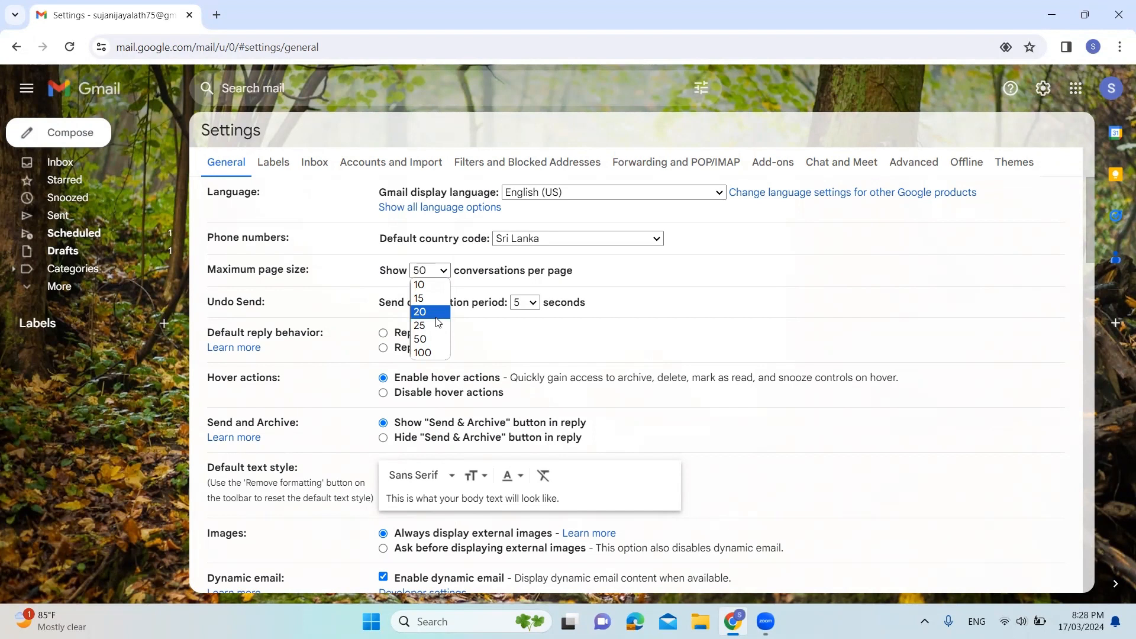
click(427, 342)
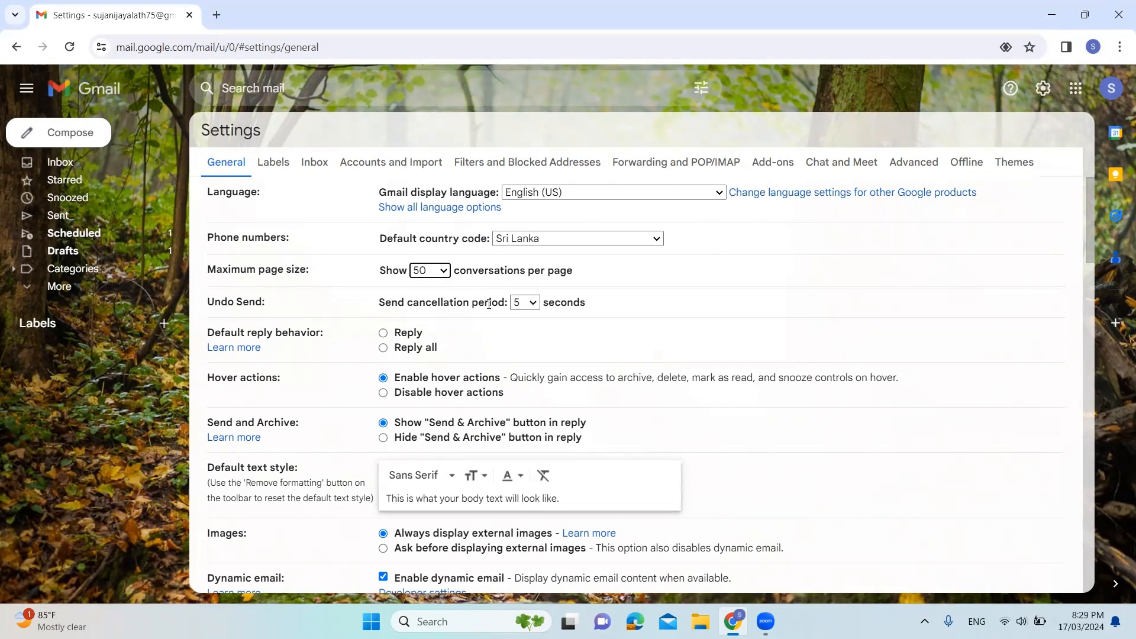
click(534, 307)
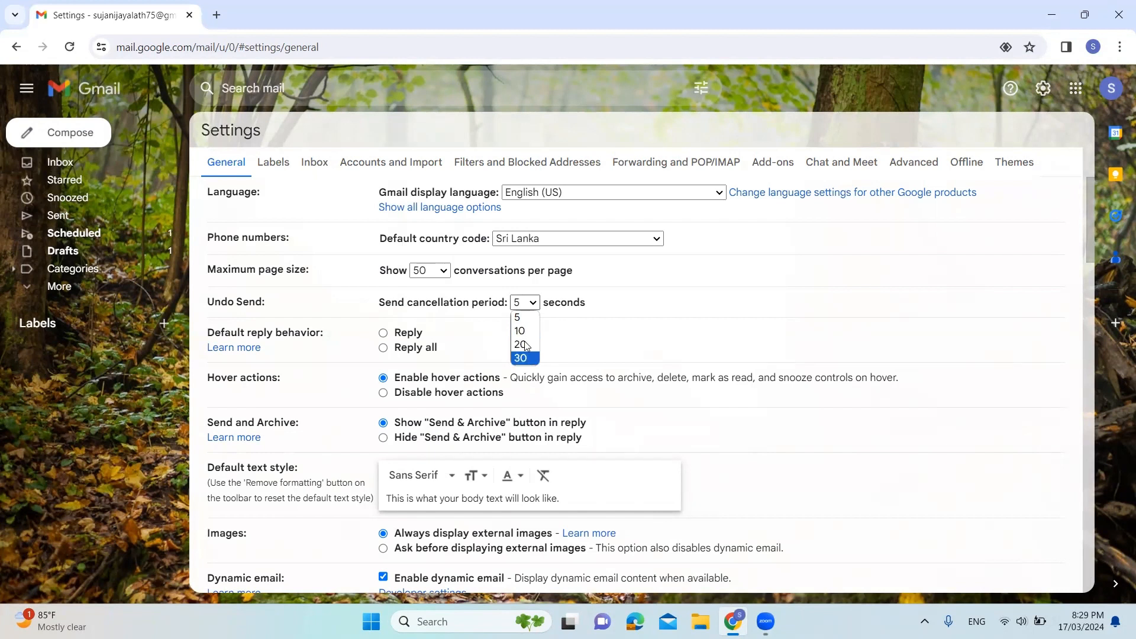
click(524, 319)
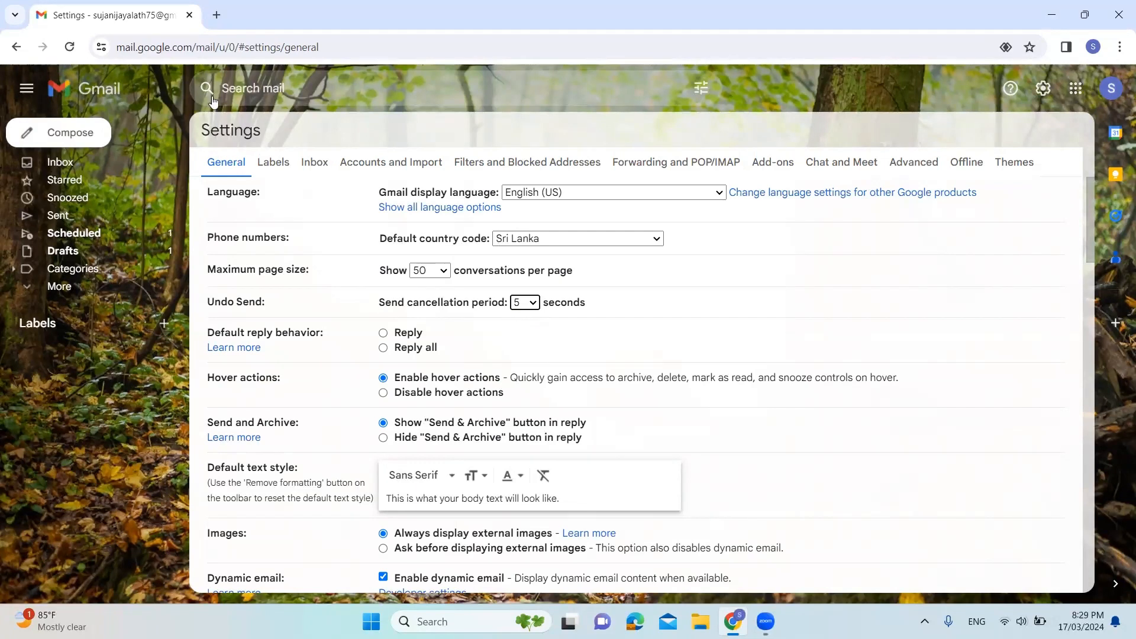
Reply to the inbox email "Progress Meeting of science project" with "No I will not attend the meeting" and send it without archiving
click(71, 168)
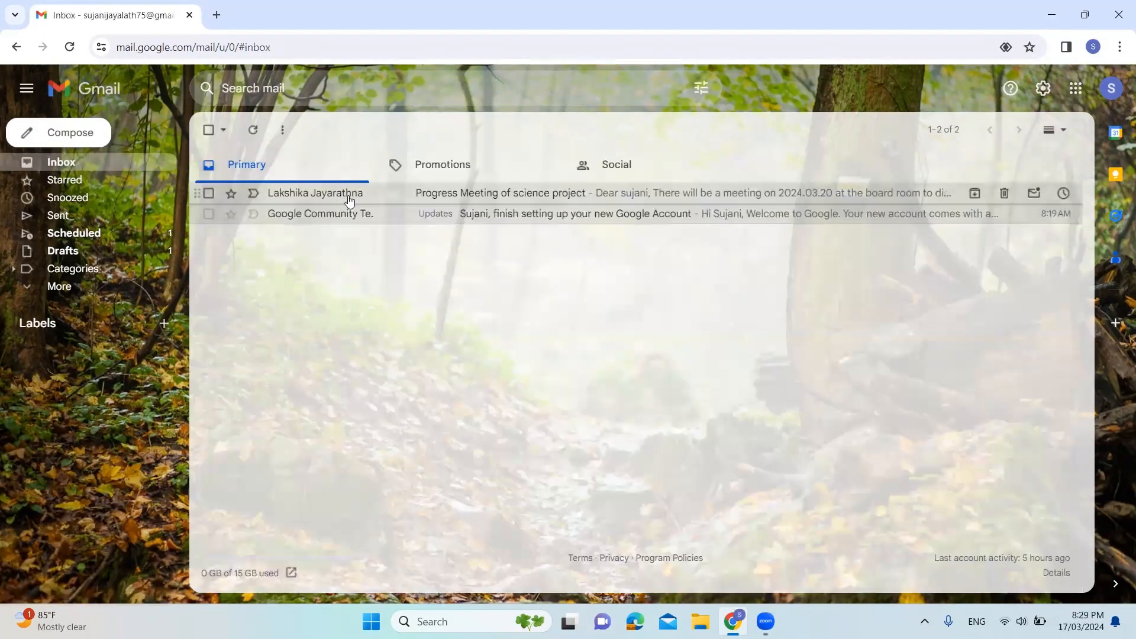
click(349, 202)
click(294, 414)
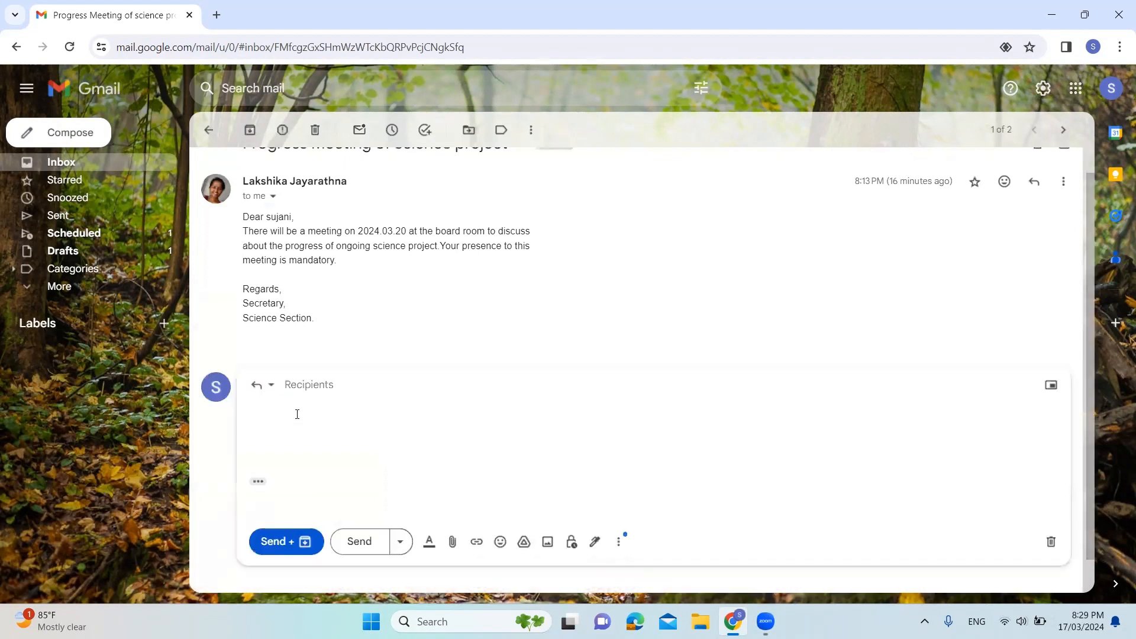
text(No )
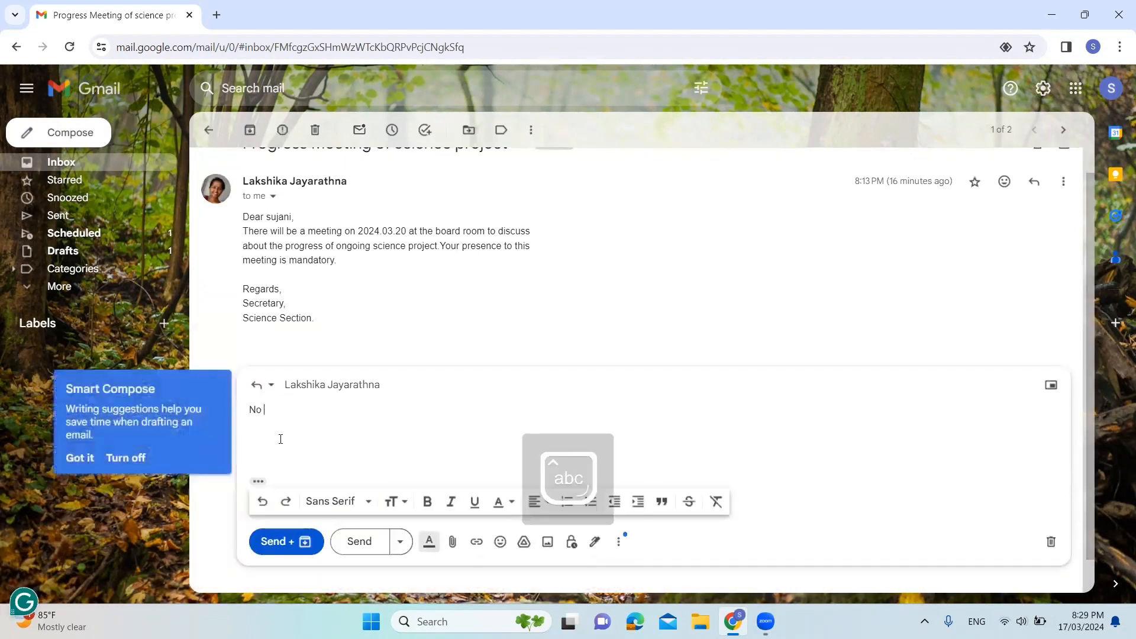
text(I will n)
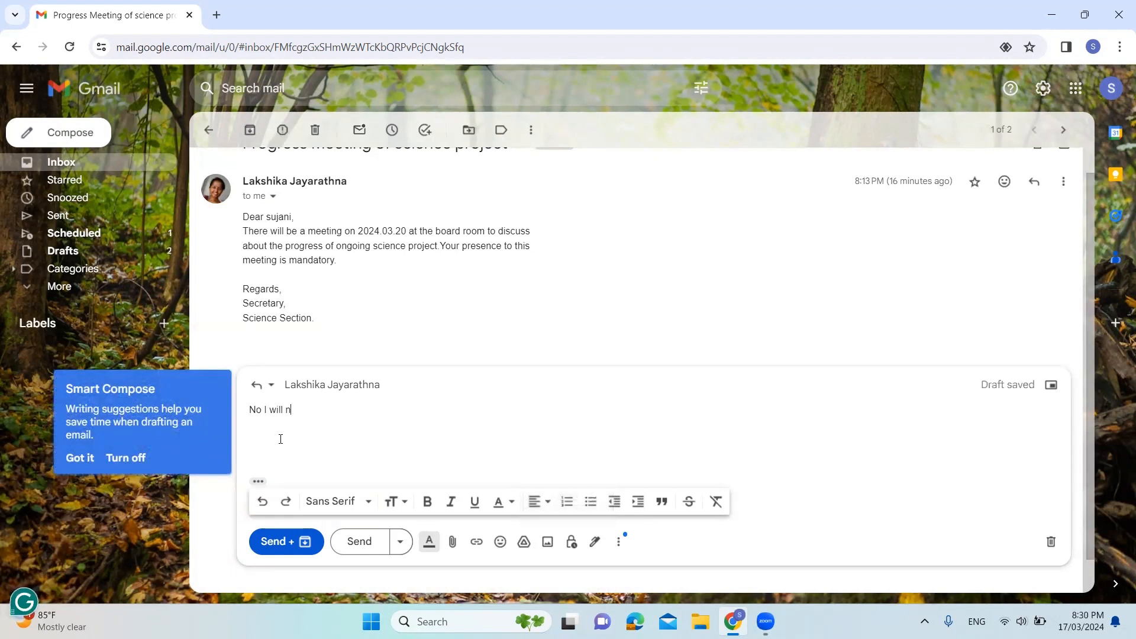
text(ot att)
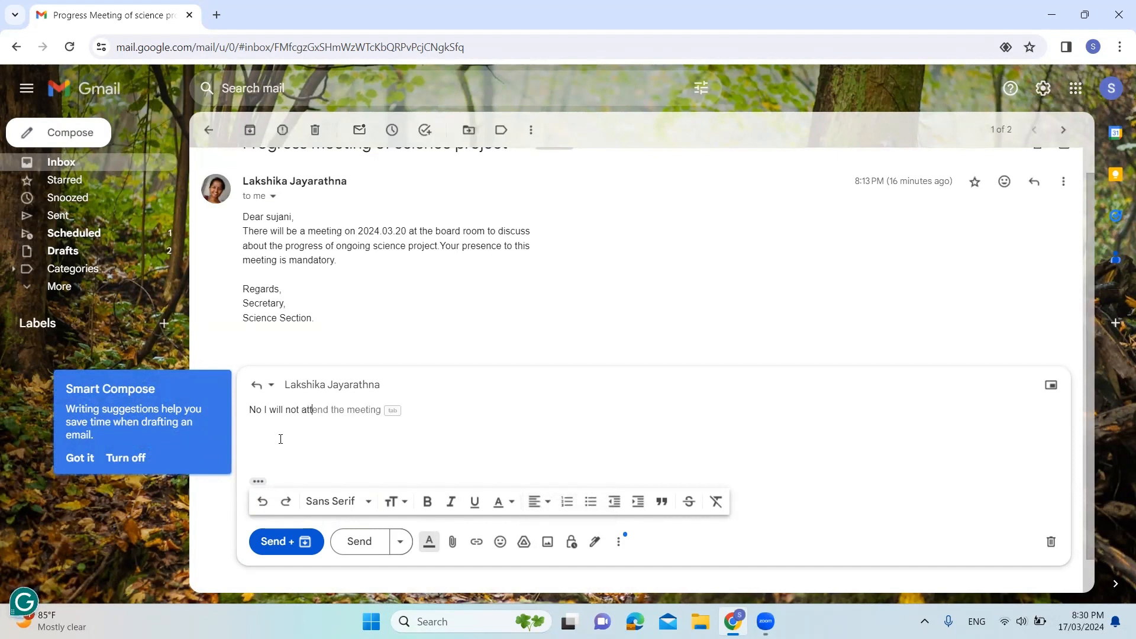
text(end)
key(Tab)
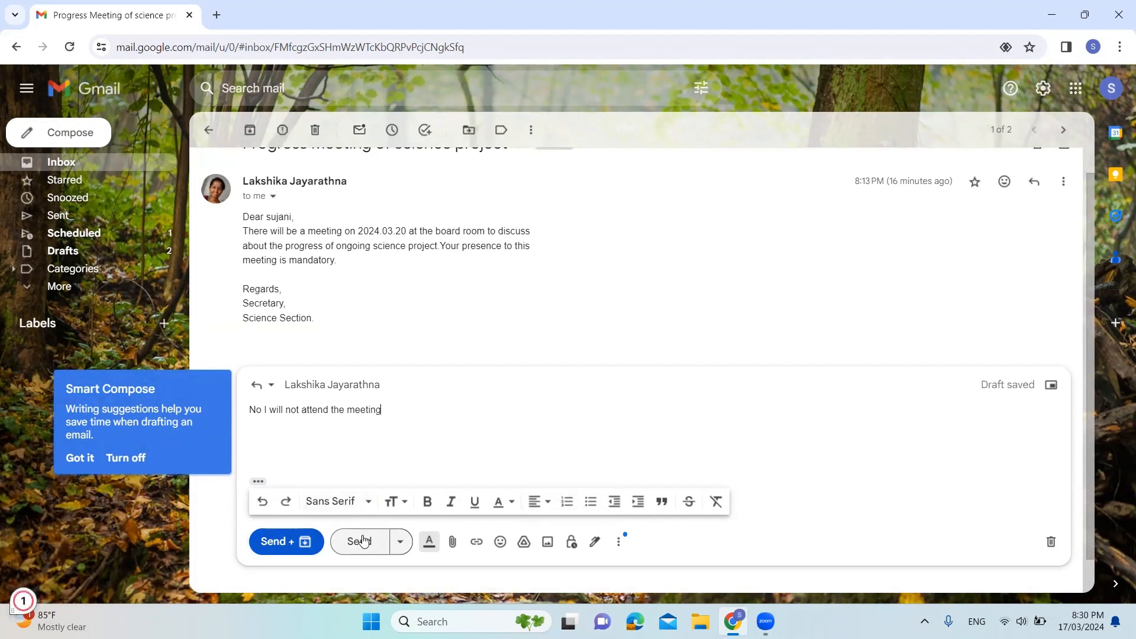
click(363, 540)
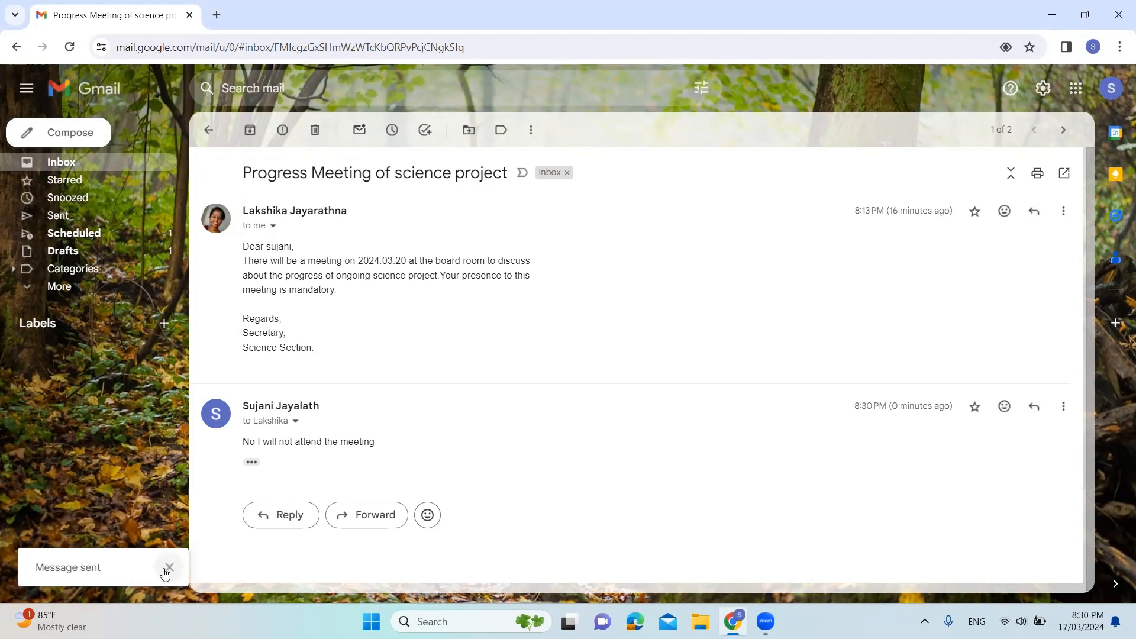
Open the full settings and examine the general options, from reply behavior and Send and Archive to the writing suggestions
click(1045, 88)
click(966, 169)
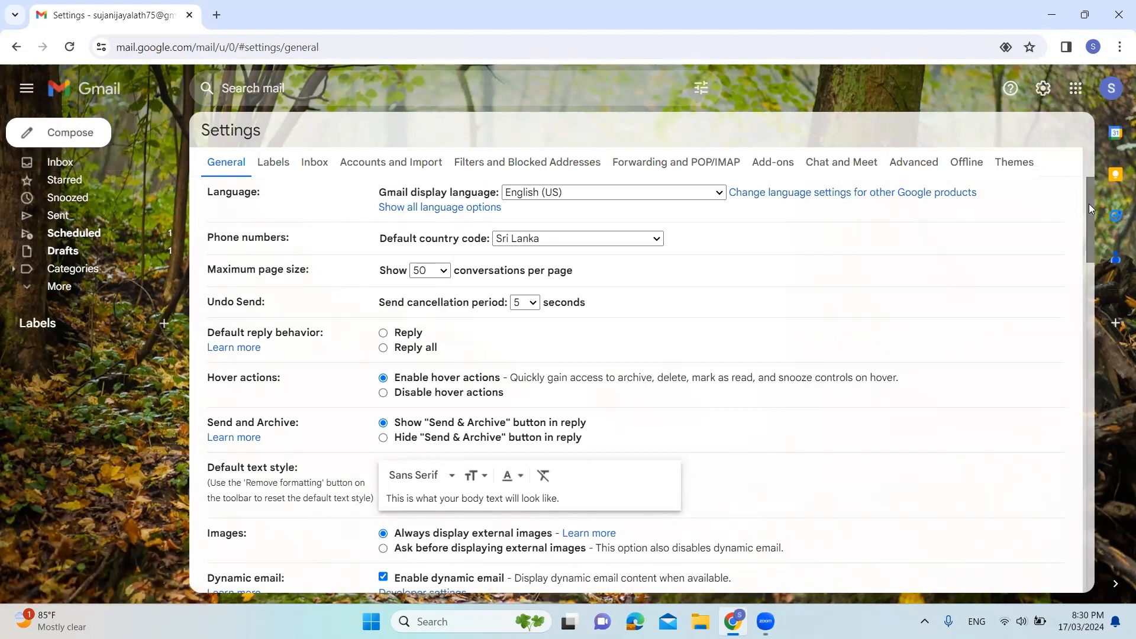
drag(1090, 209, 1096, 261)
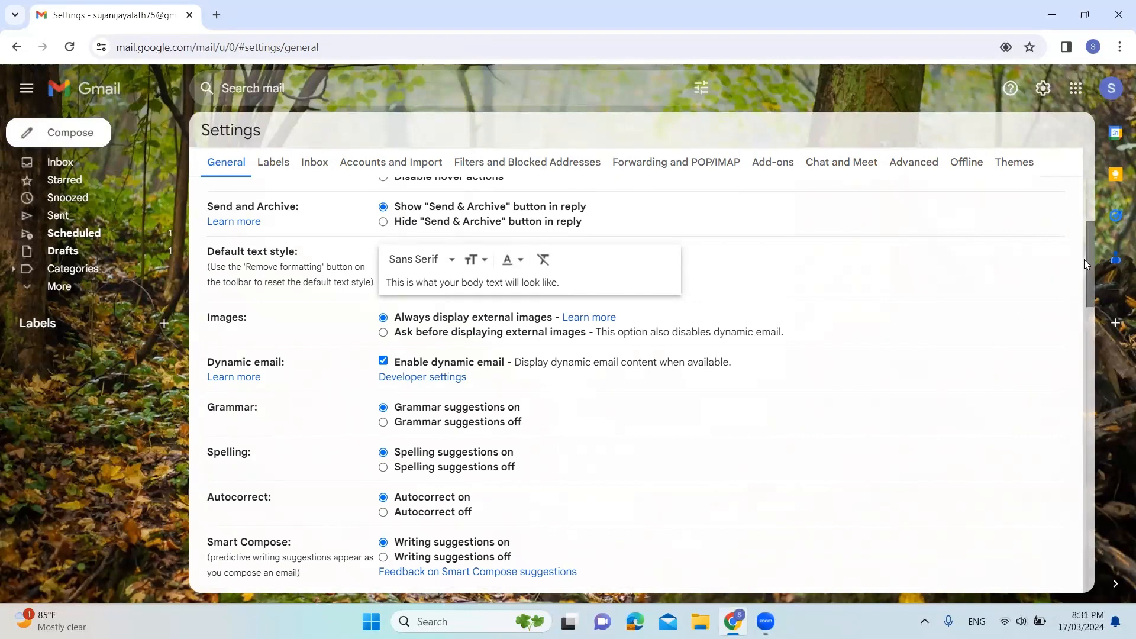
scroll(1069, 220, down, 8)
click(220, 171)
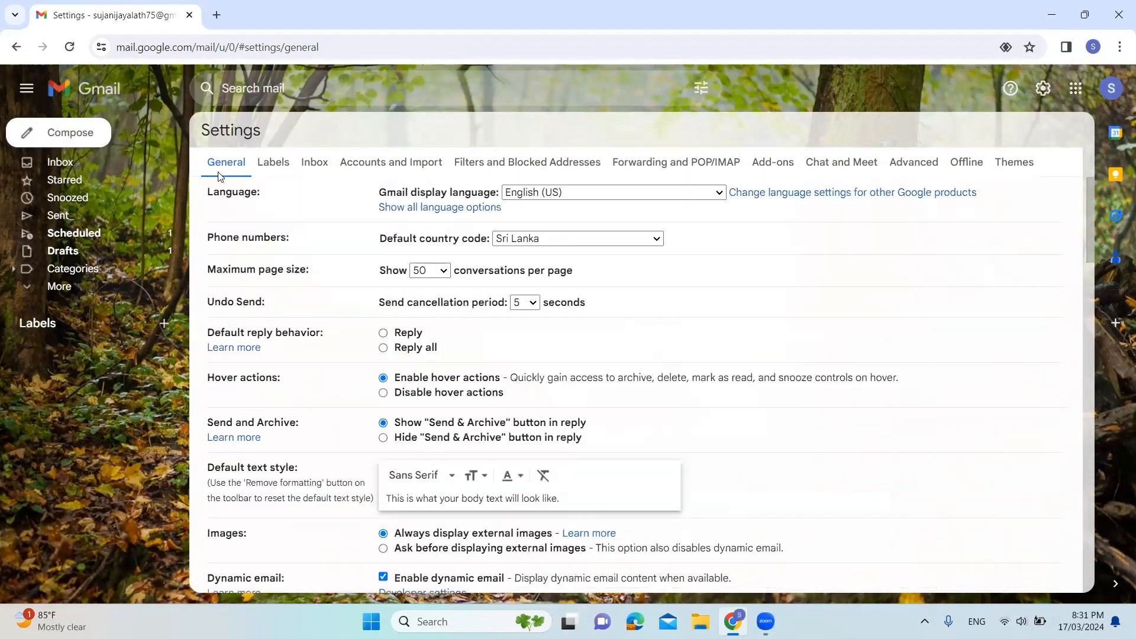
Reply "I will be there." to the original message in the "Progress Meeting of science project" conversation, sending it and archiving the conversation
click(85, 161)
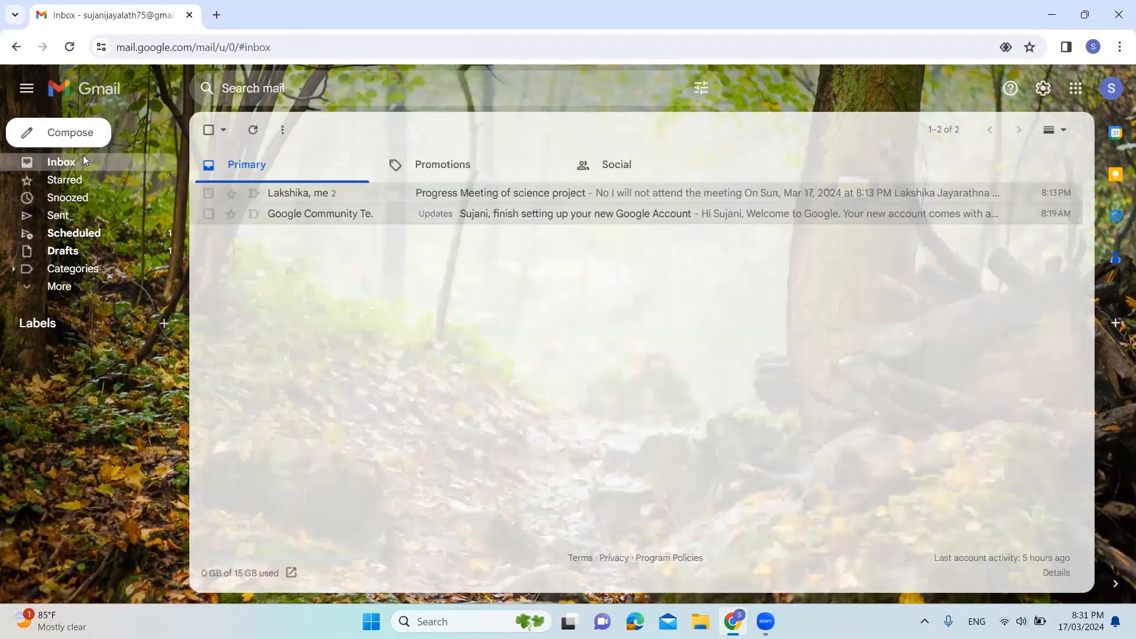
click(339, 198)
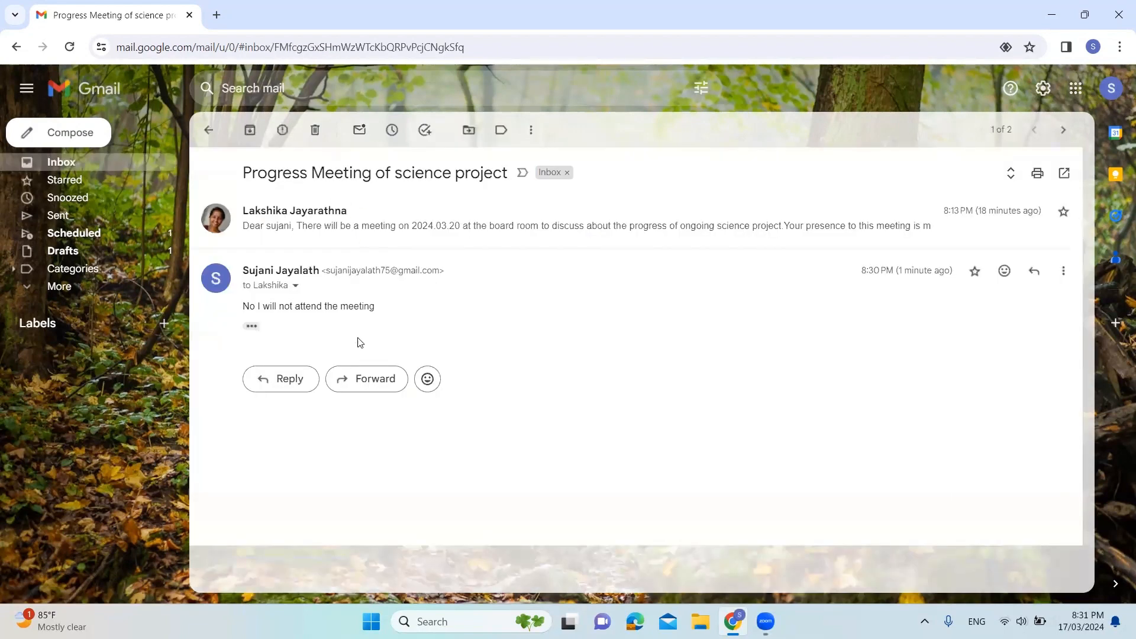
click(465, 228)
click(1036, 214)
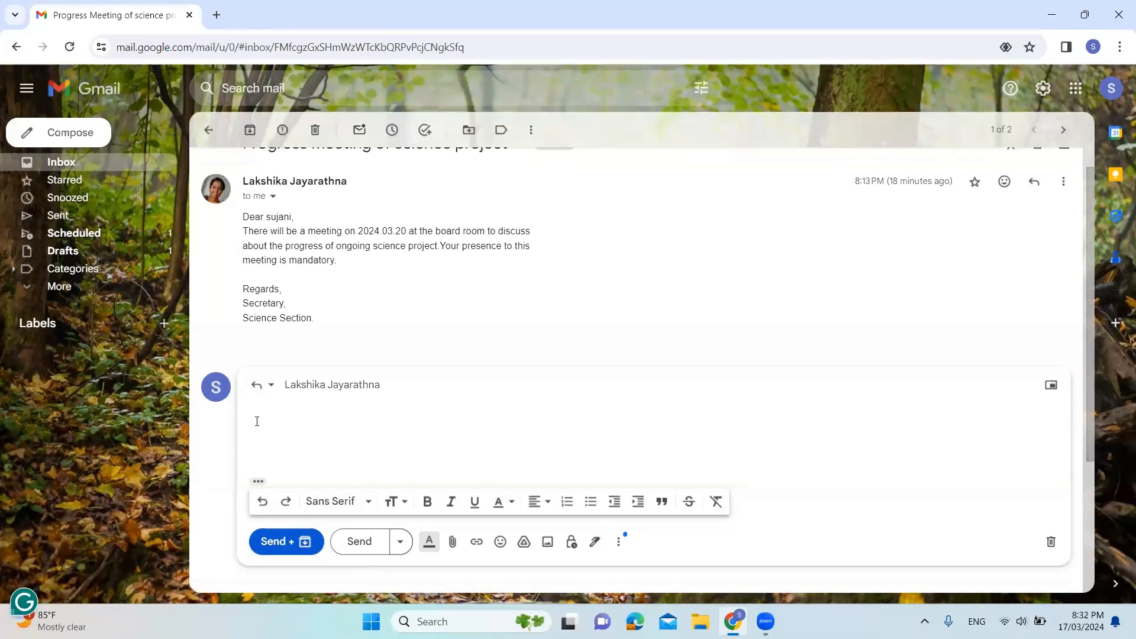
text(I)
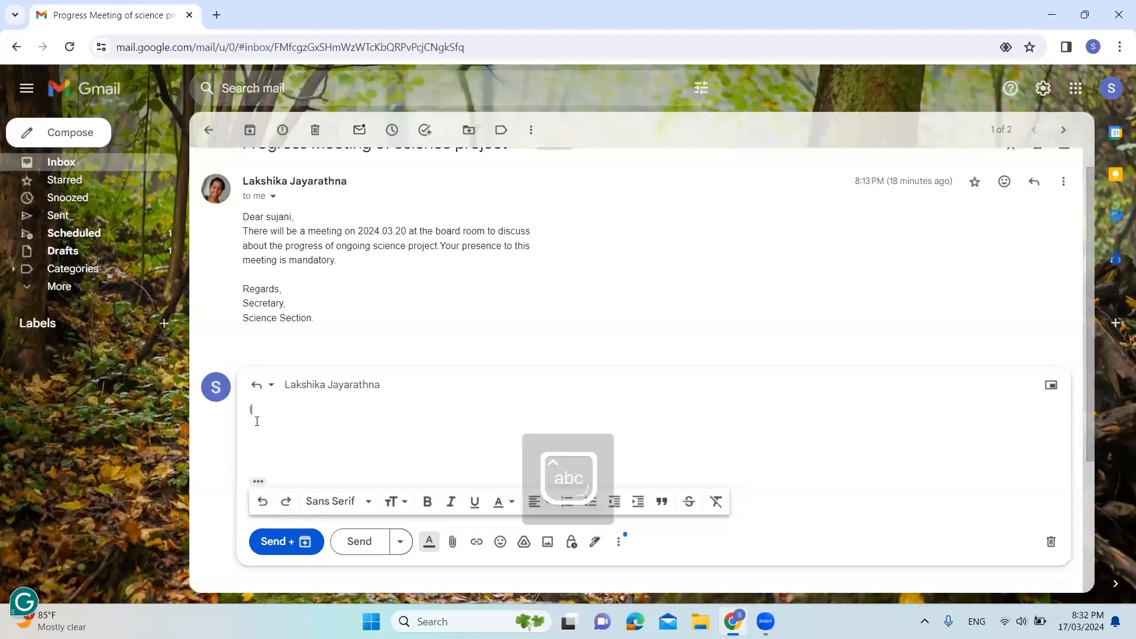
text( will be there.)
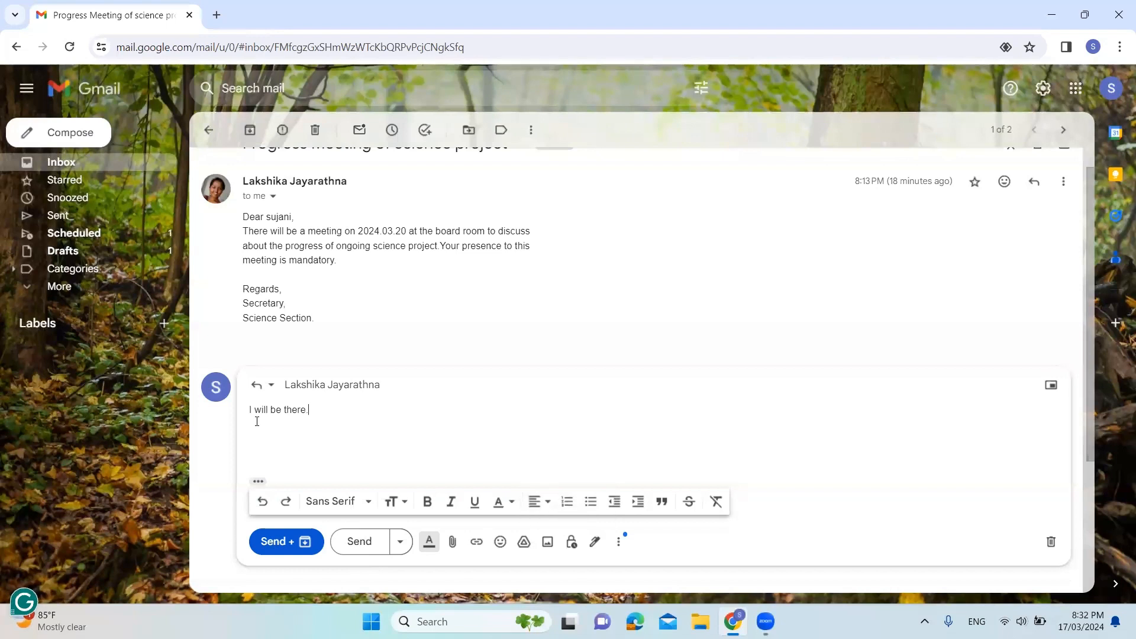
click(291, 548)
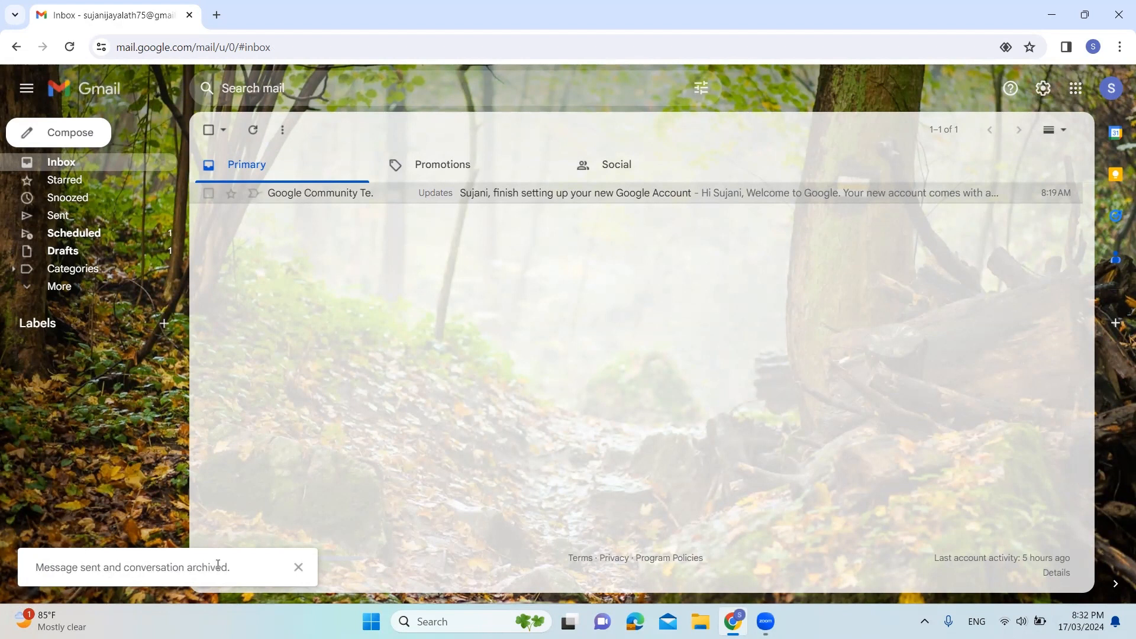
click(298, 567)
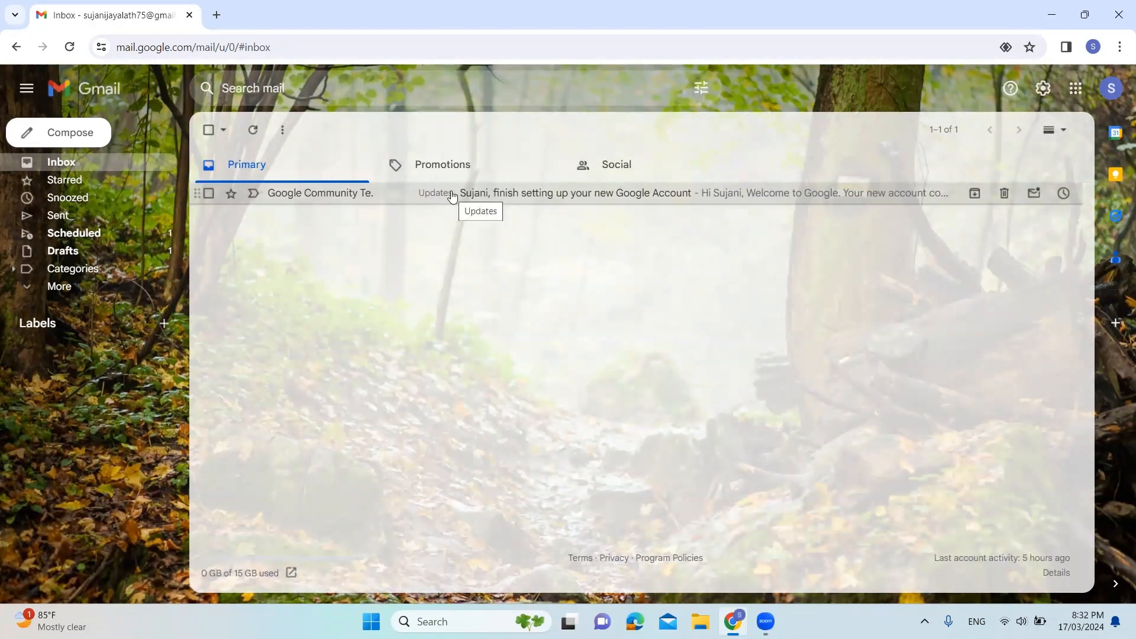
Look through Important and All Mail for the archived "Progress Meeting of science project" conversation, view it and return to the list
click(91, 288)
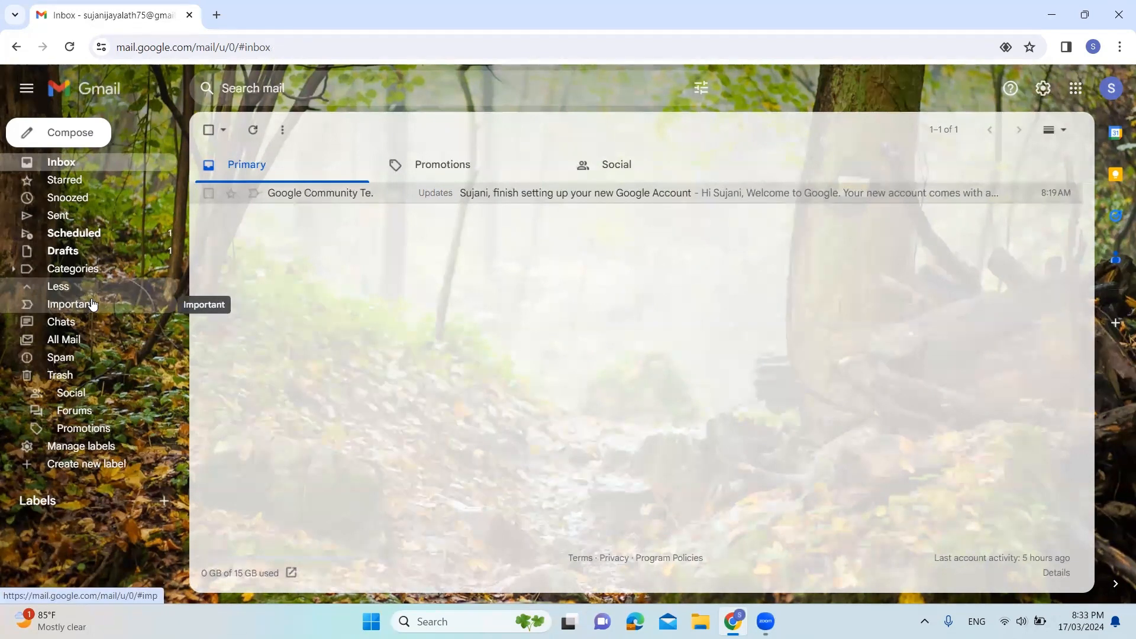
click(93, 303)
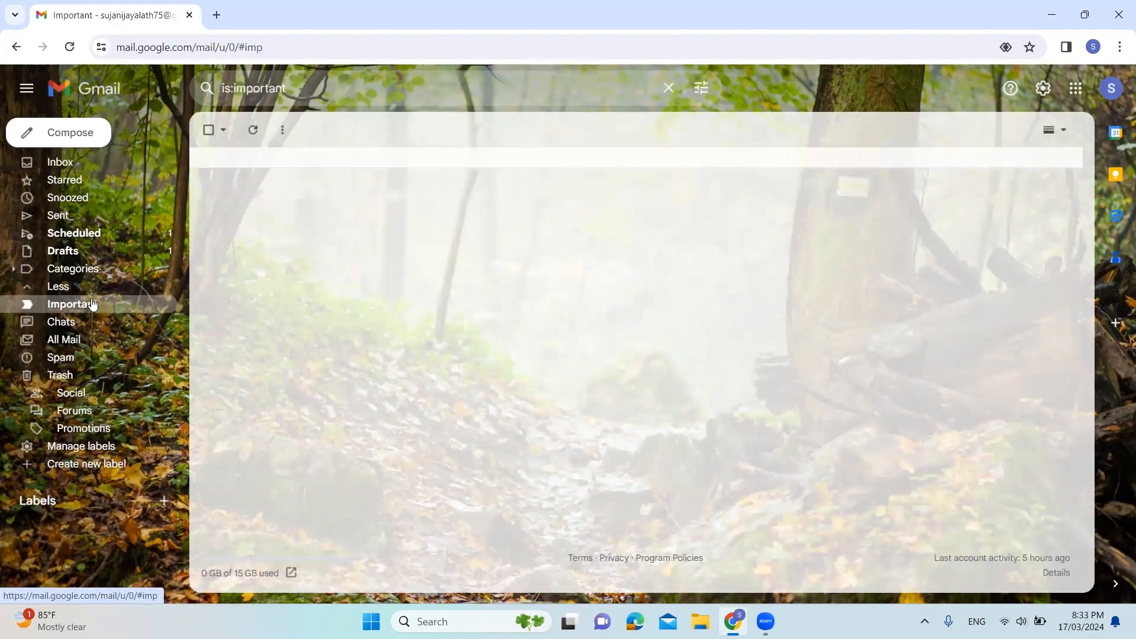
click(71, 340)
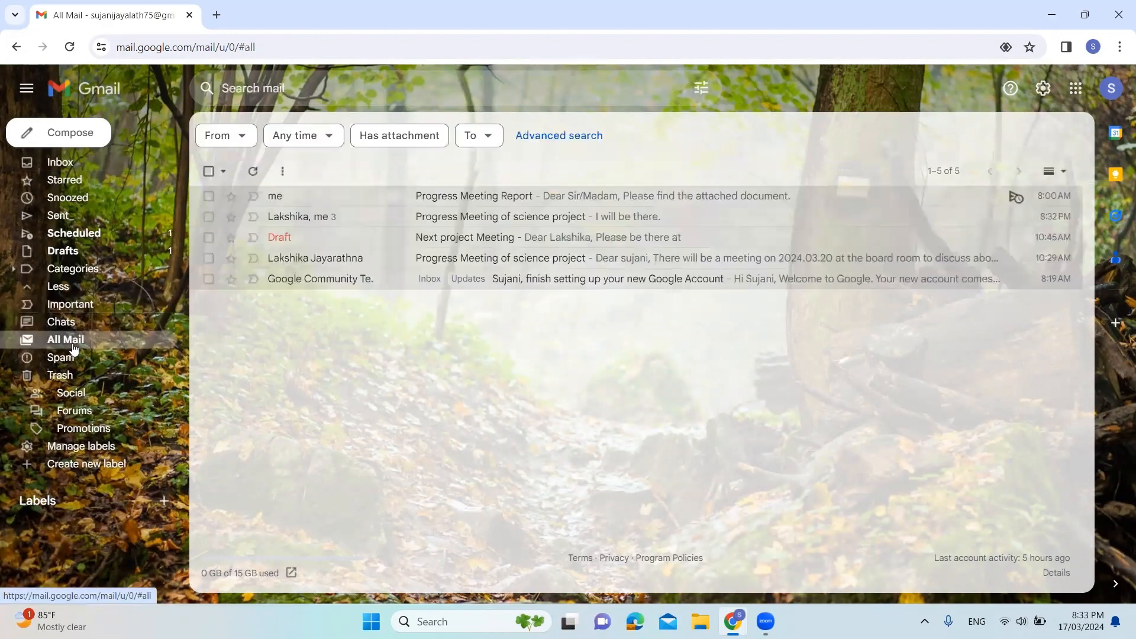
click(536, 218)
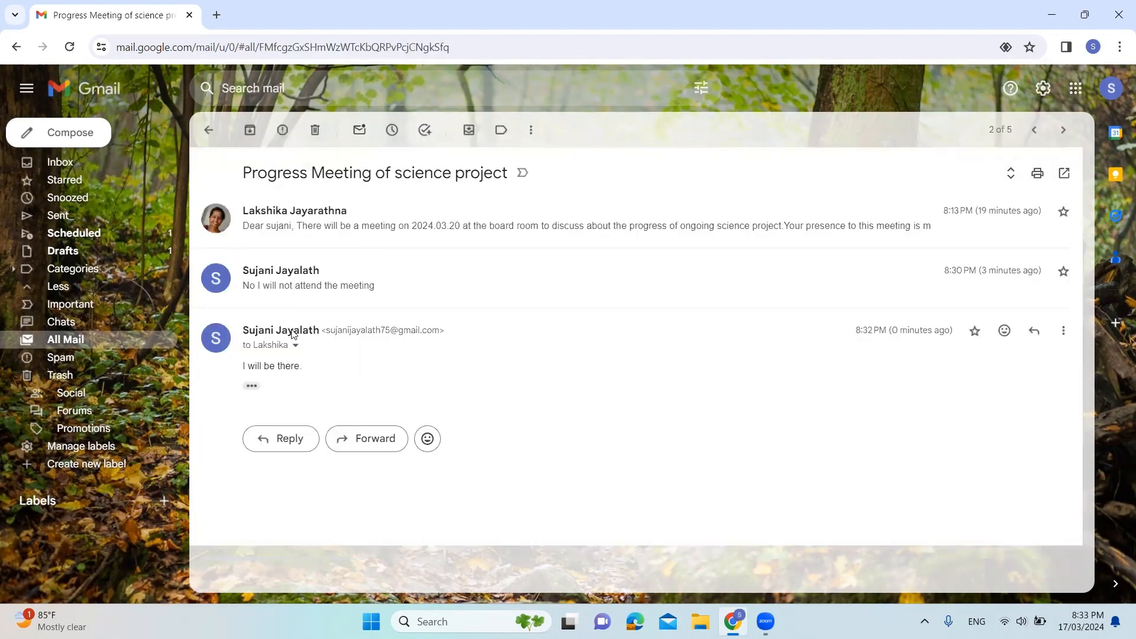
click(213, 130)
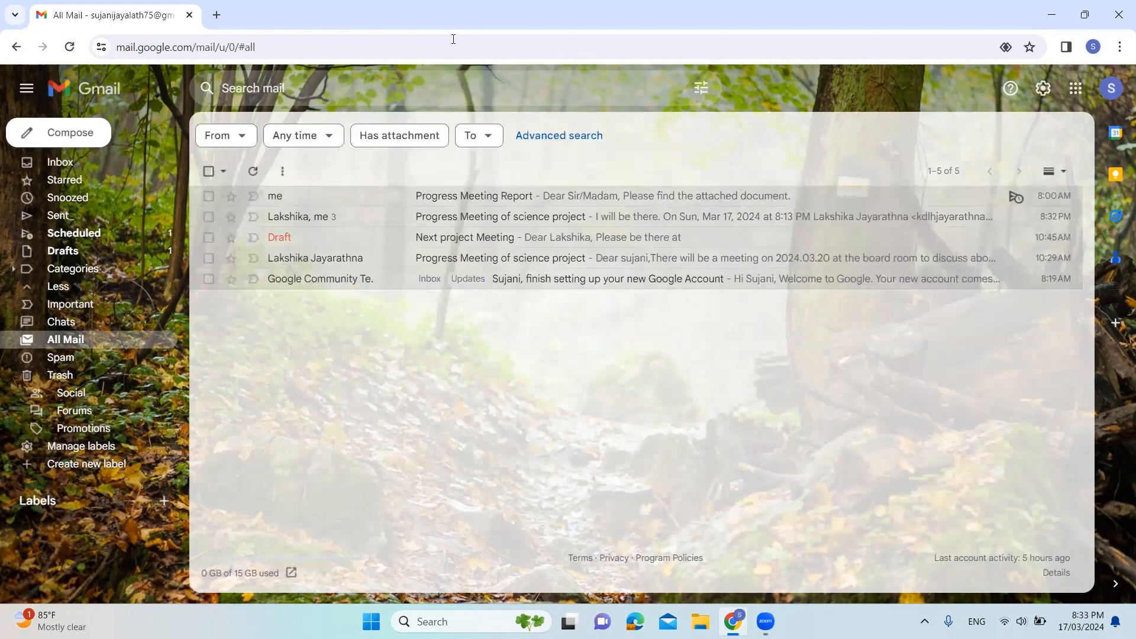
Open the full settings and examine the general options for grammar, spelling, autocorrect and Smart Compose
click(1042, 90)
click(984, 164)
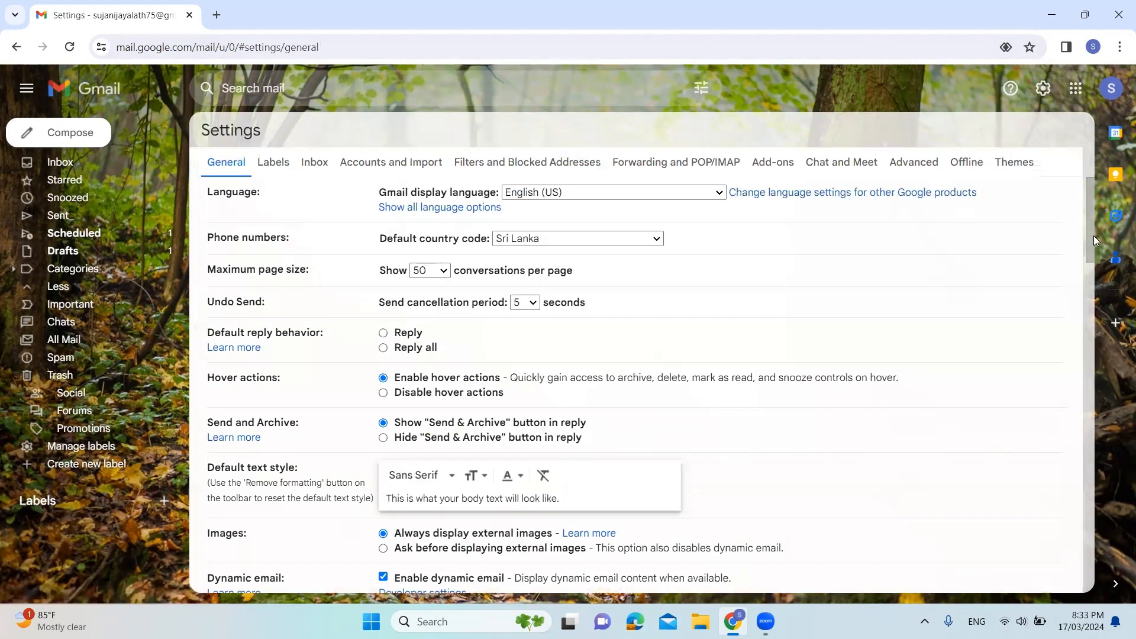
drag(1089, 236, 1112, 314)
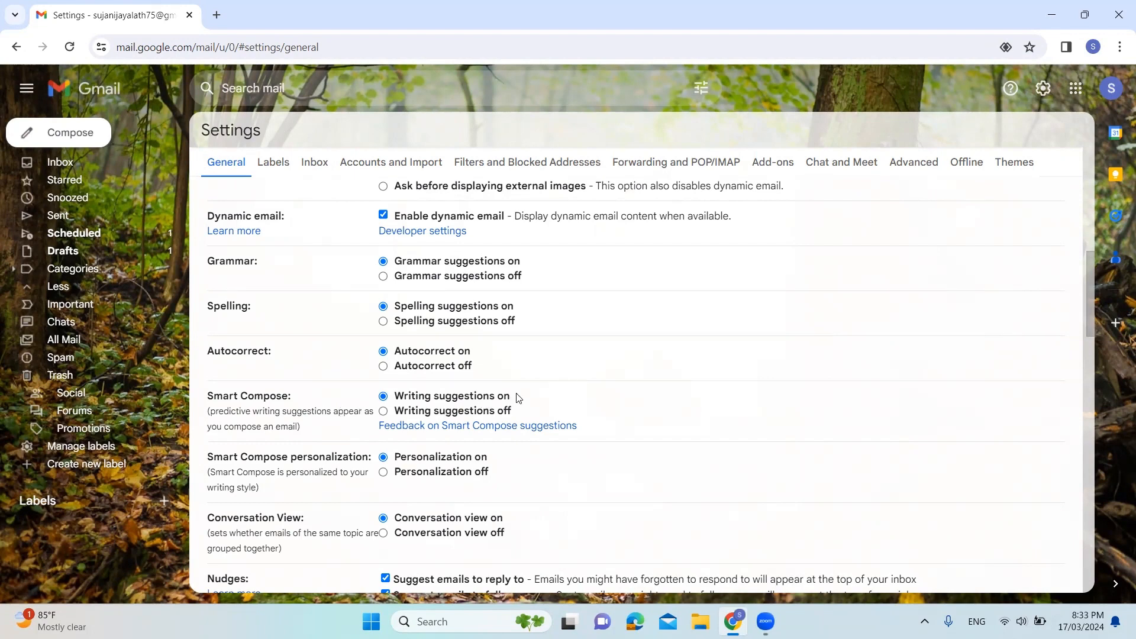
Return to the inbox and start a new email addressed to the suggested contact matching "kdl"
click(66, 161)
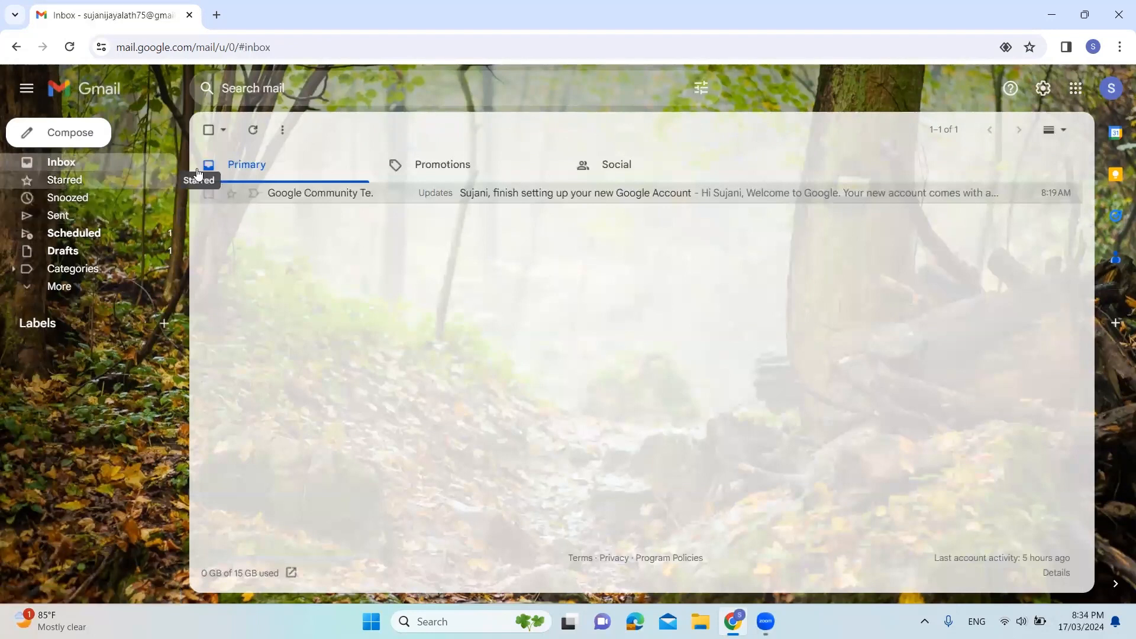
click(68, 132)
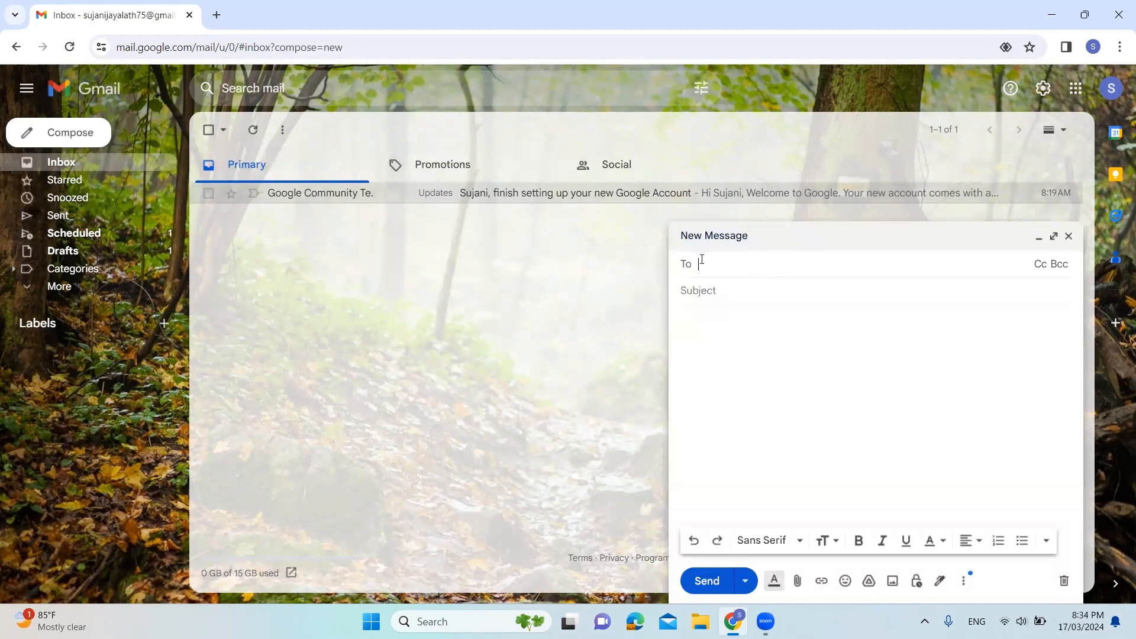
text(kdl)
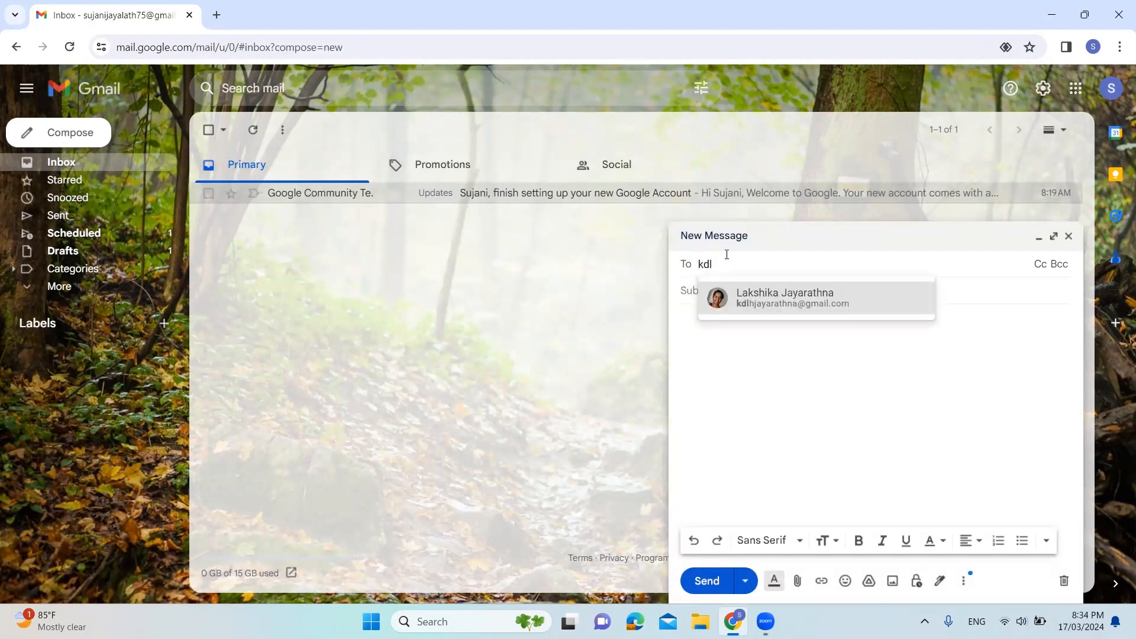
click(768, 308)
Accept the suggested contact as the recipient and set the email's subject to "Next Meeting"
click(714, 300)
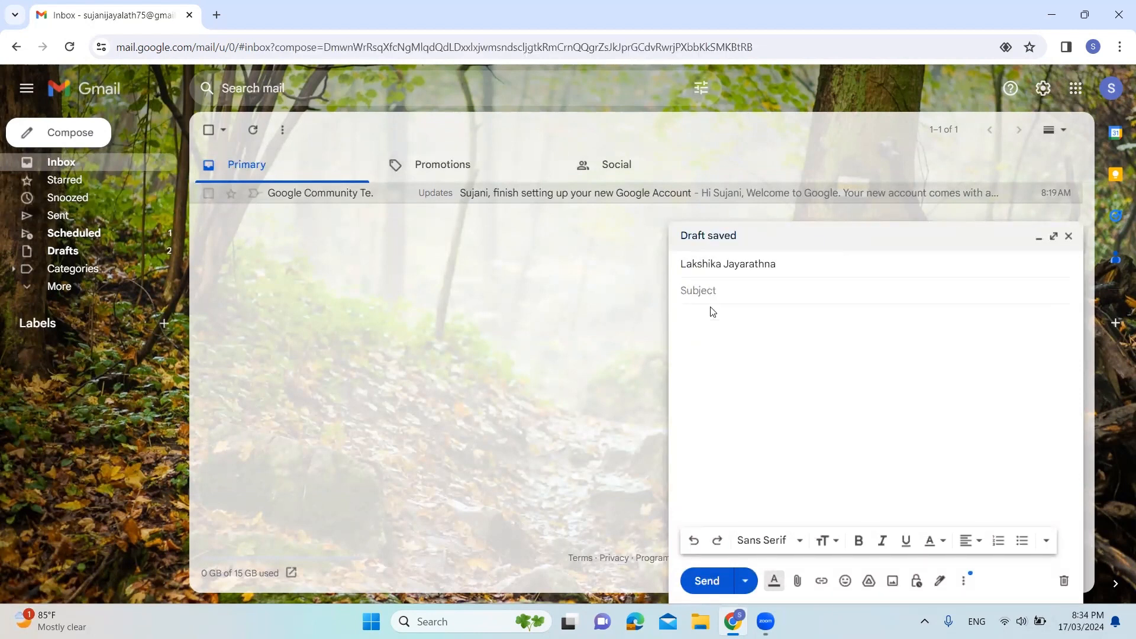
key(Caps_Lock)
text(N)
key(Caps_Lock)
text(ext )
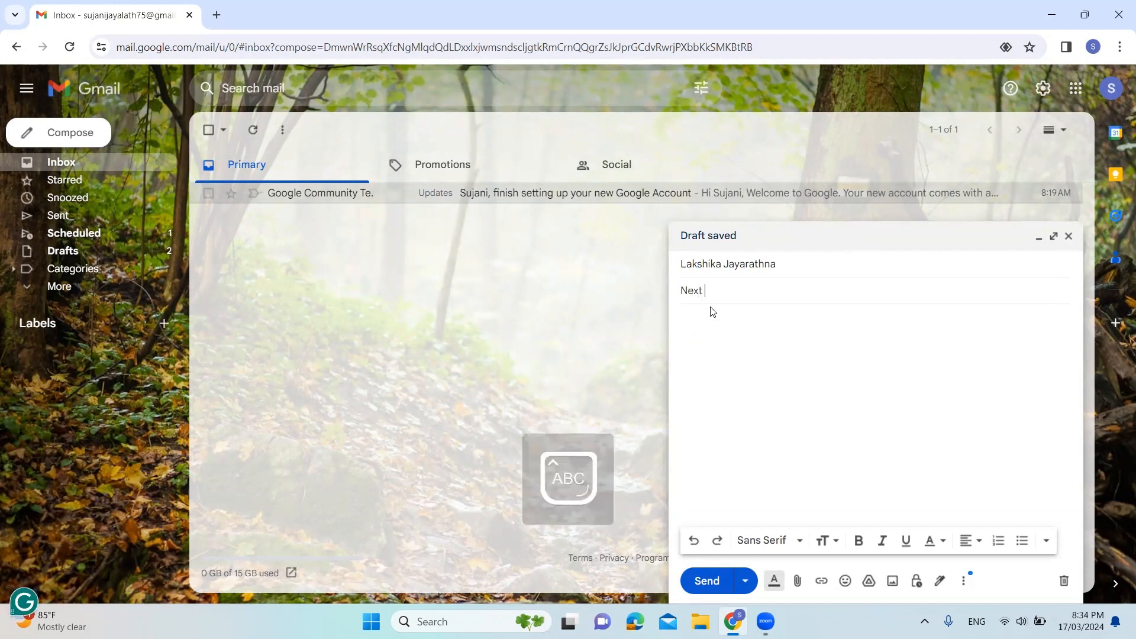
text(Met)
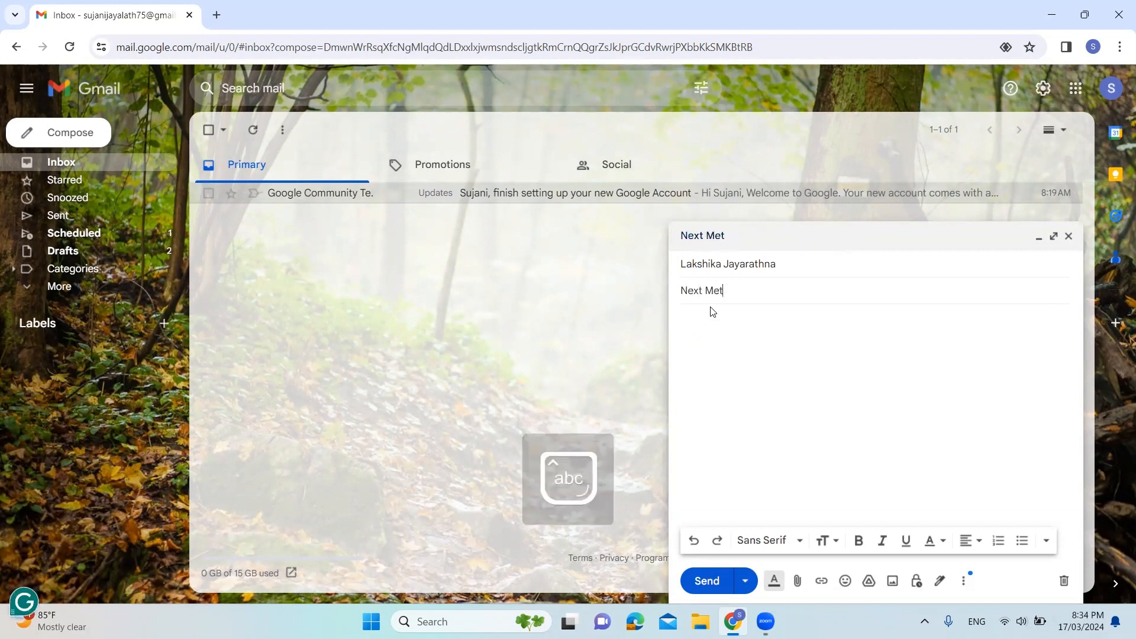
key(BackSpace)
text(eting)
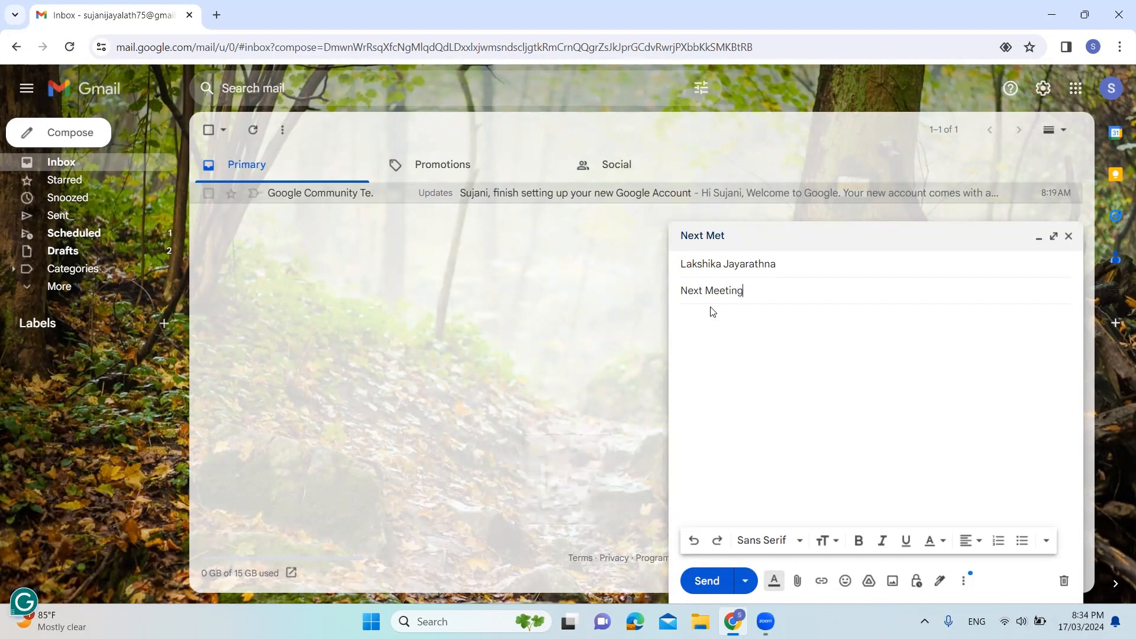
Begin the email body with the greeting "Dear", the Smart Compose suggestion for the recipient's first name and a comma
click(695, 321)
key(Caps_Lock)
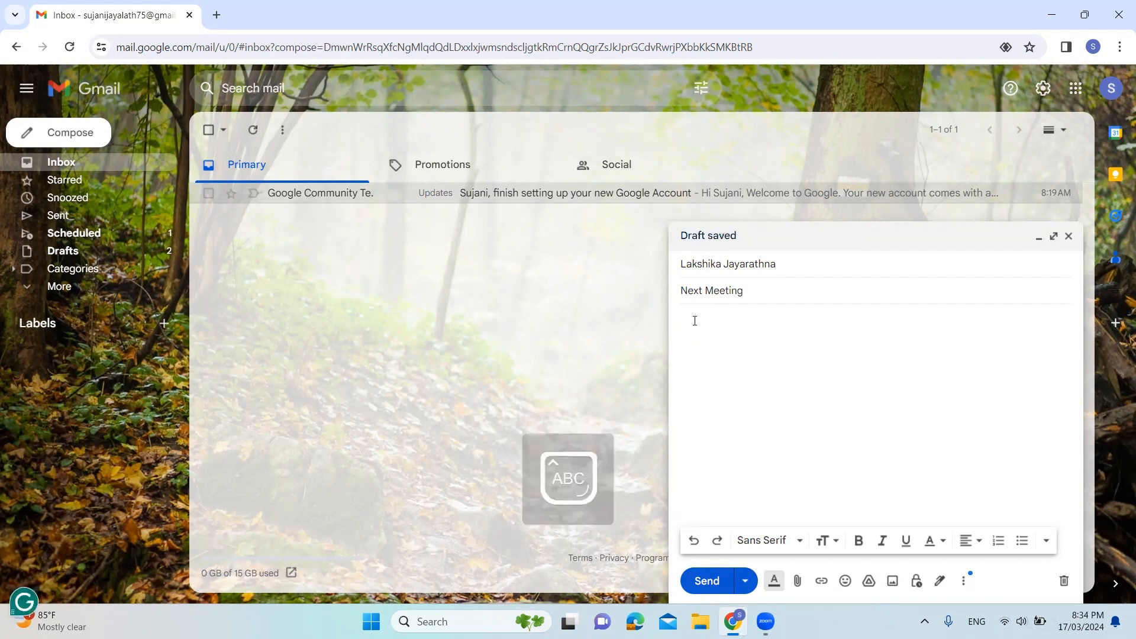
text(D)
key(Caps_Lock)
text(ear)
key(Caps_Lock)
key(Caps_Lock)
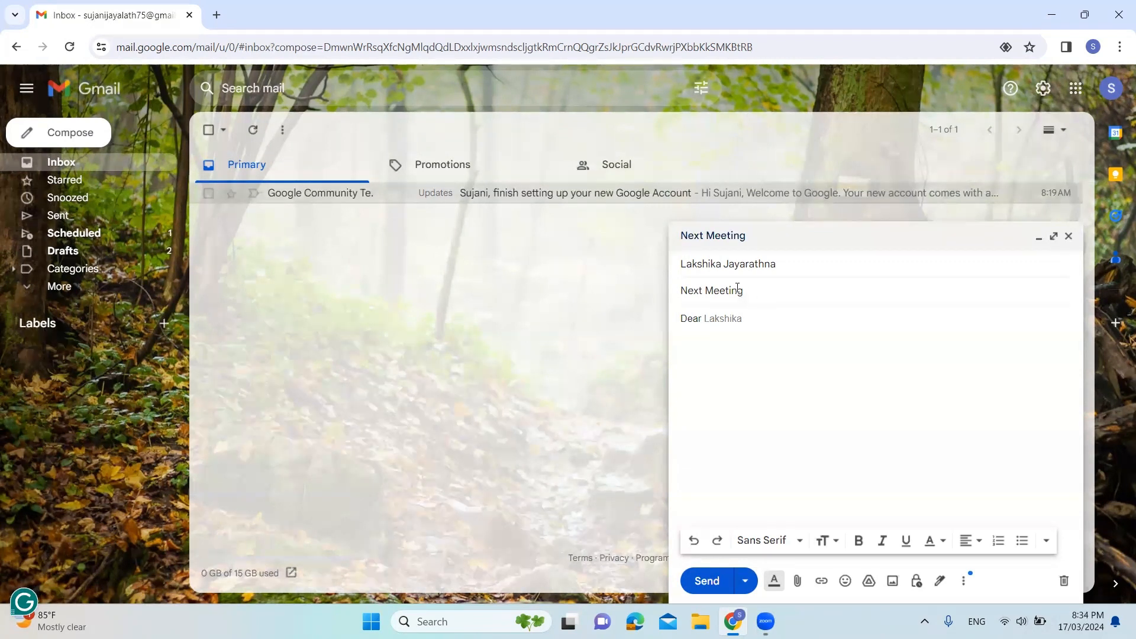
mouse_move(718, 276)
key(Tab)
text(,)
key(Return)
Write "Next meeting will be on next" on the line below the greeting
text(Next )
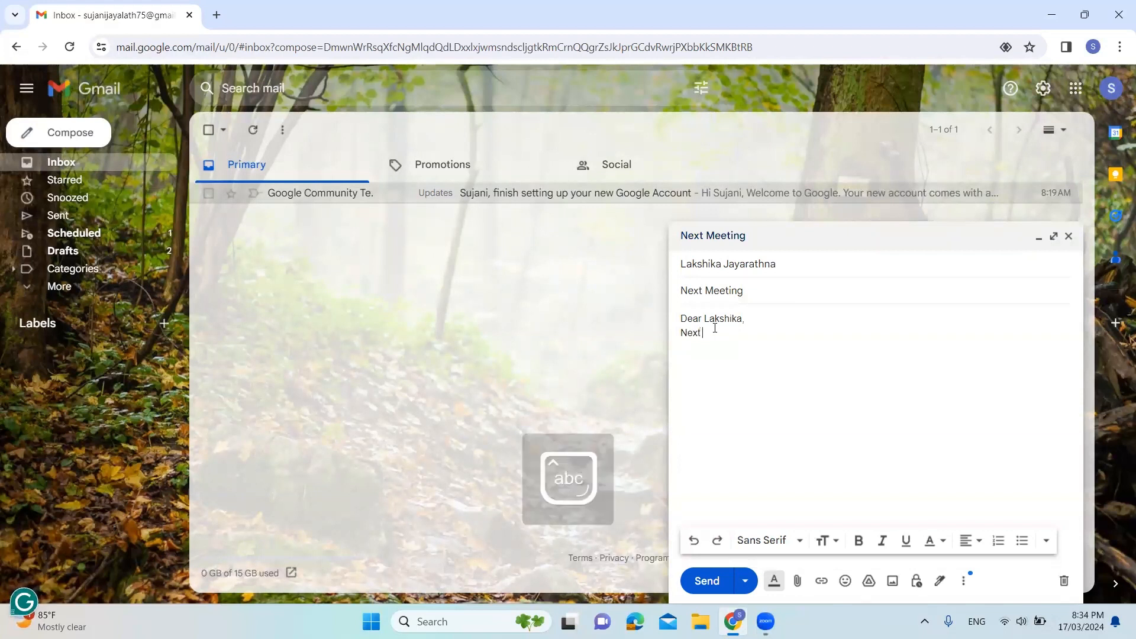
text(meeting will )
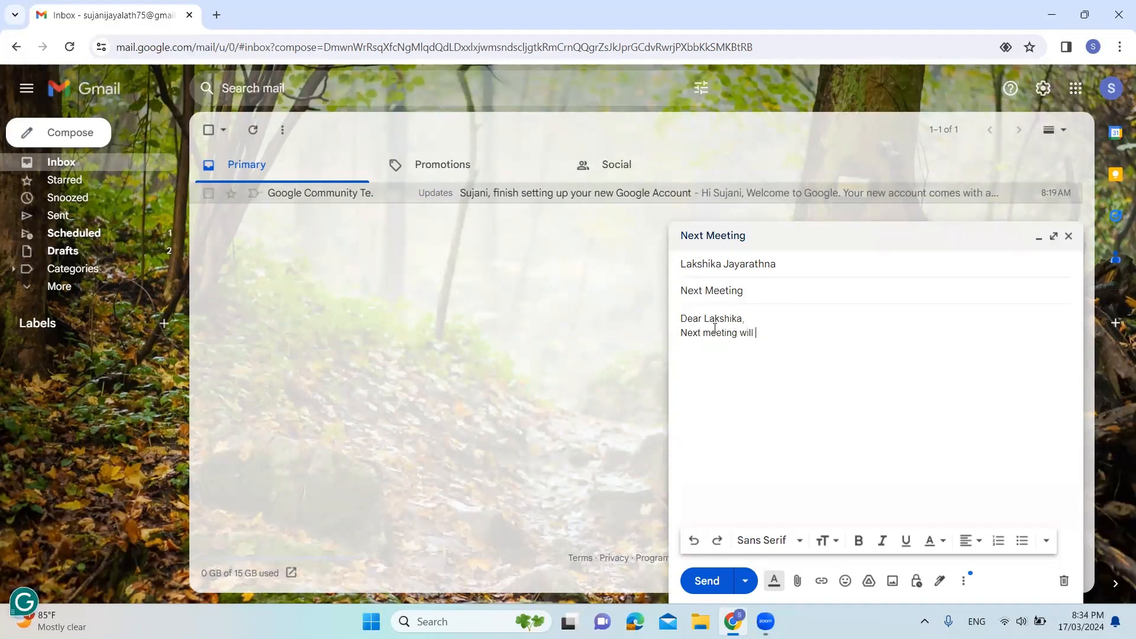
text(be on next)
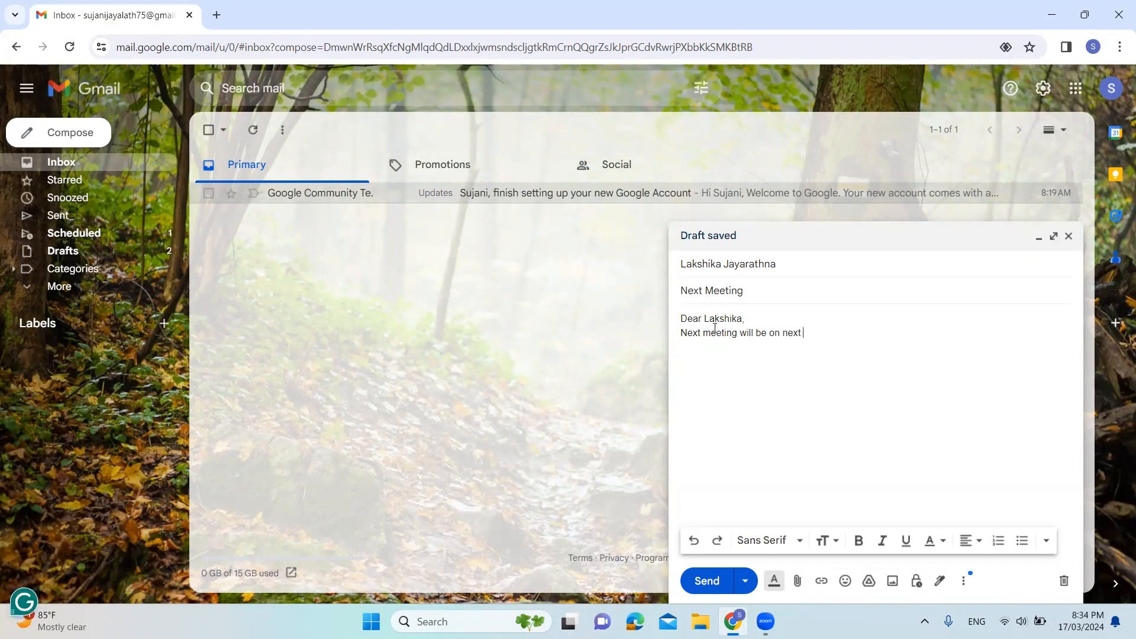
Shorten the last word of the sentence to "nex" and apply the spelling suggestion "next"
key(BackSpace)
key(BackSpace)
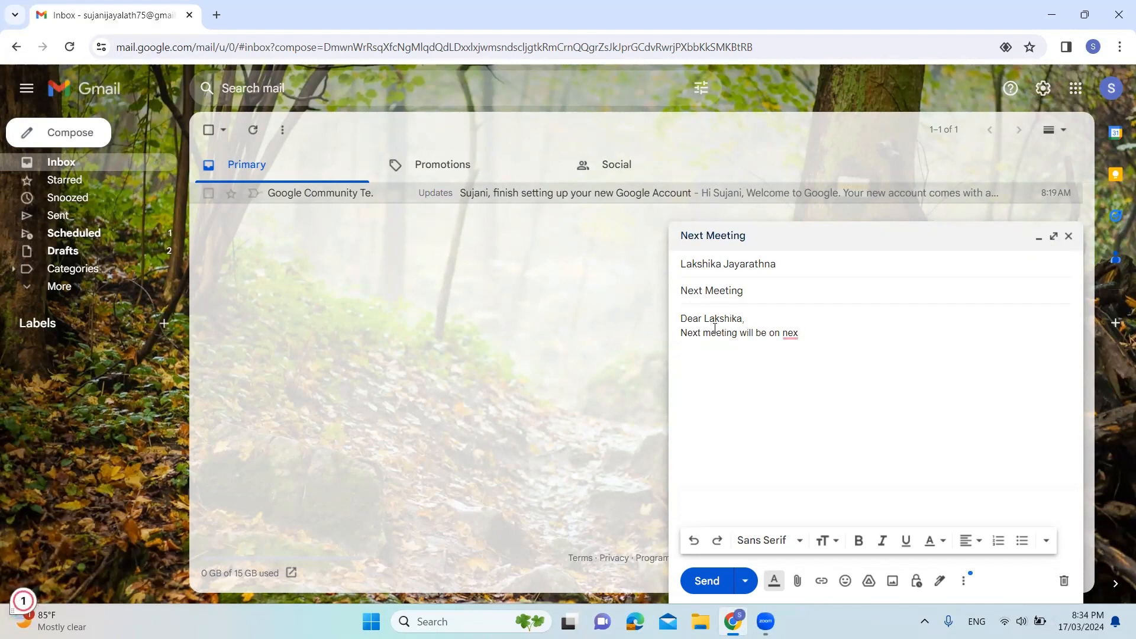
click(794, 336)
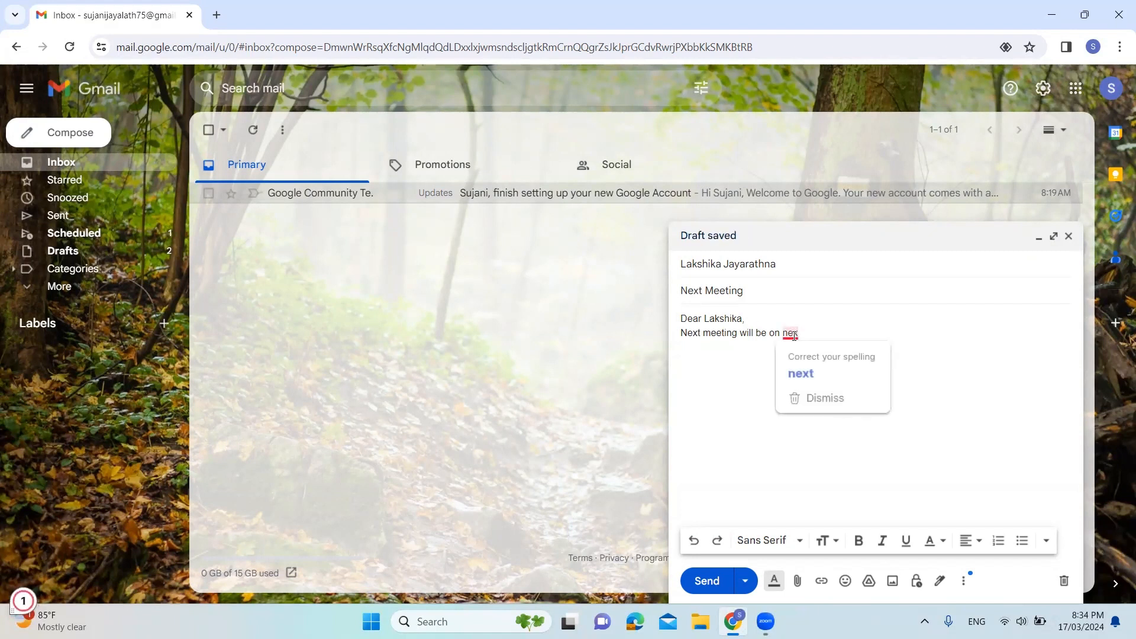
click(809, 370)
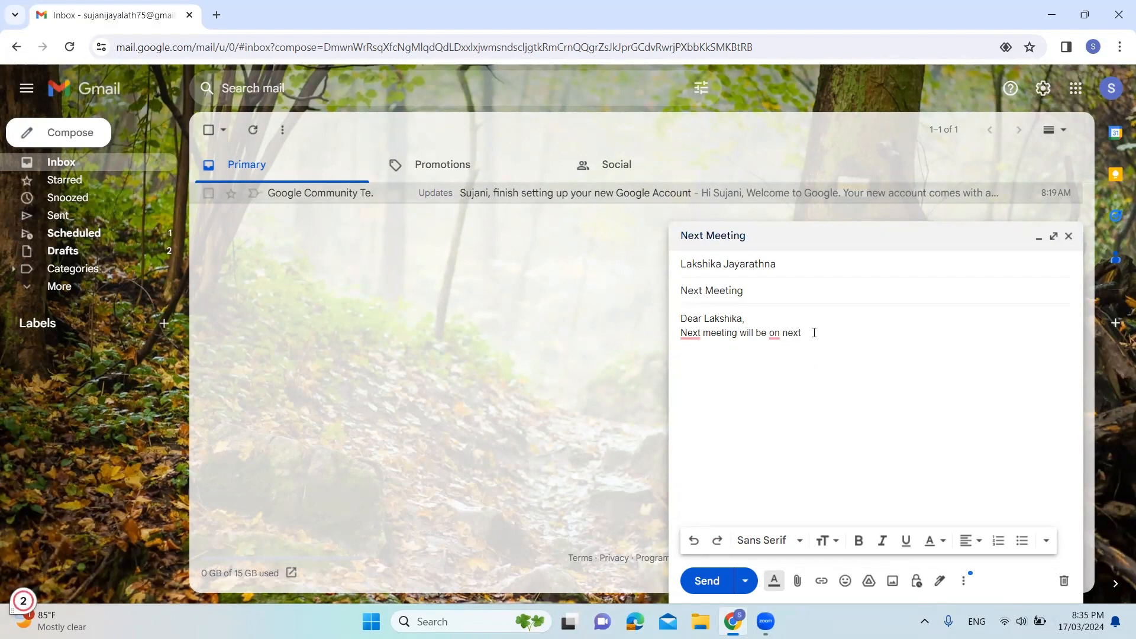
Go through the grammar suggestions for "on" and "next", making the sentence read "Next meeting will be on the next"
click(774, 333)
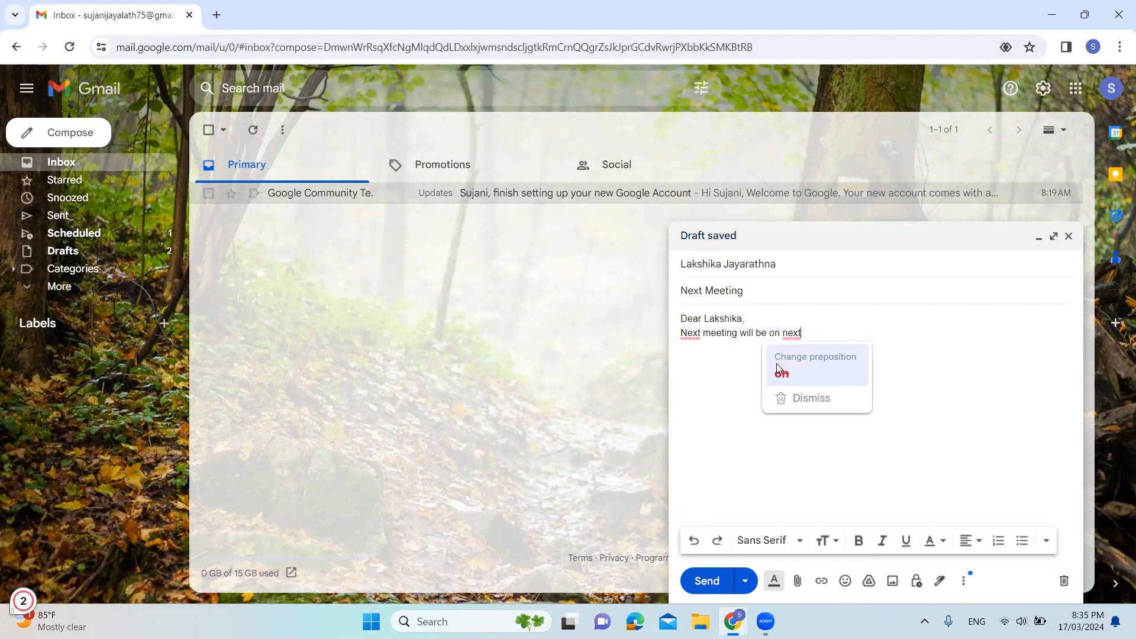
click(783, 365)
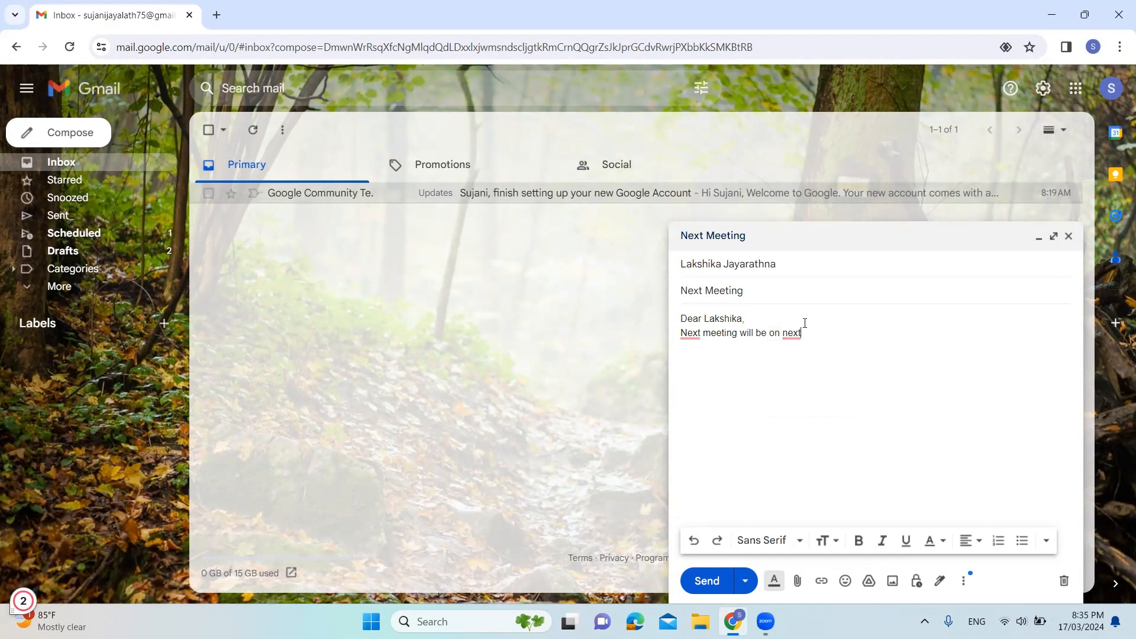
click(794, 332)
click(802, 358)
Open the full settings and close the "Next Meeting" email draft
click(1042, 88)
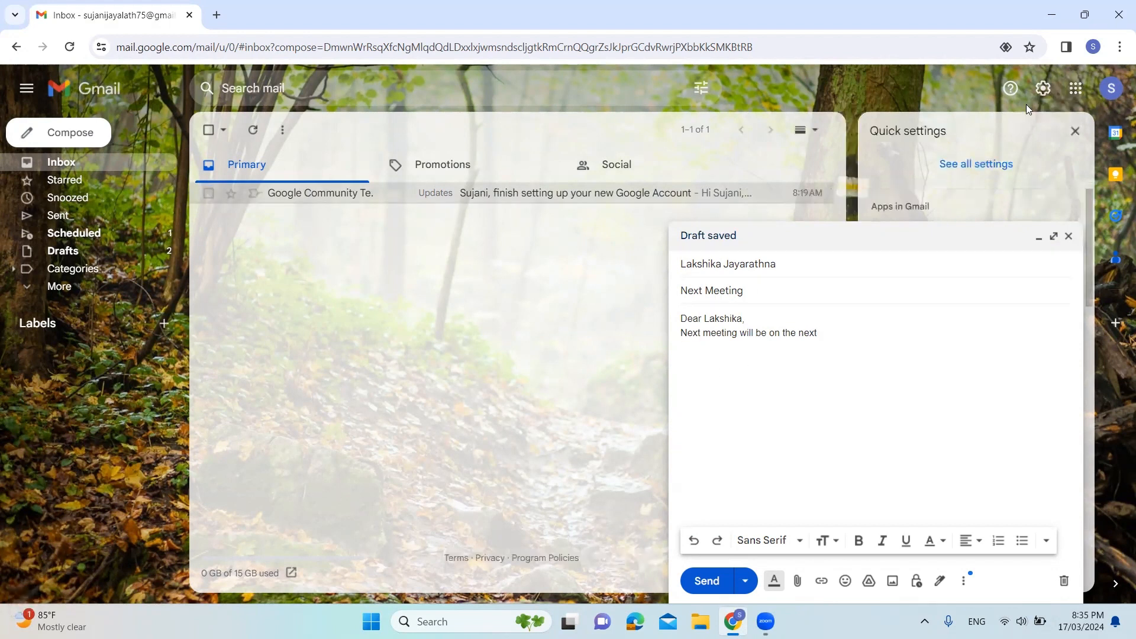
click(993, 165)
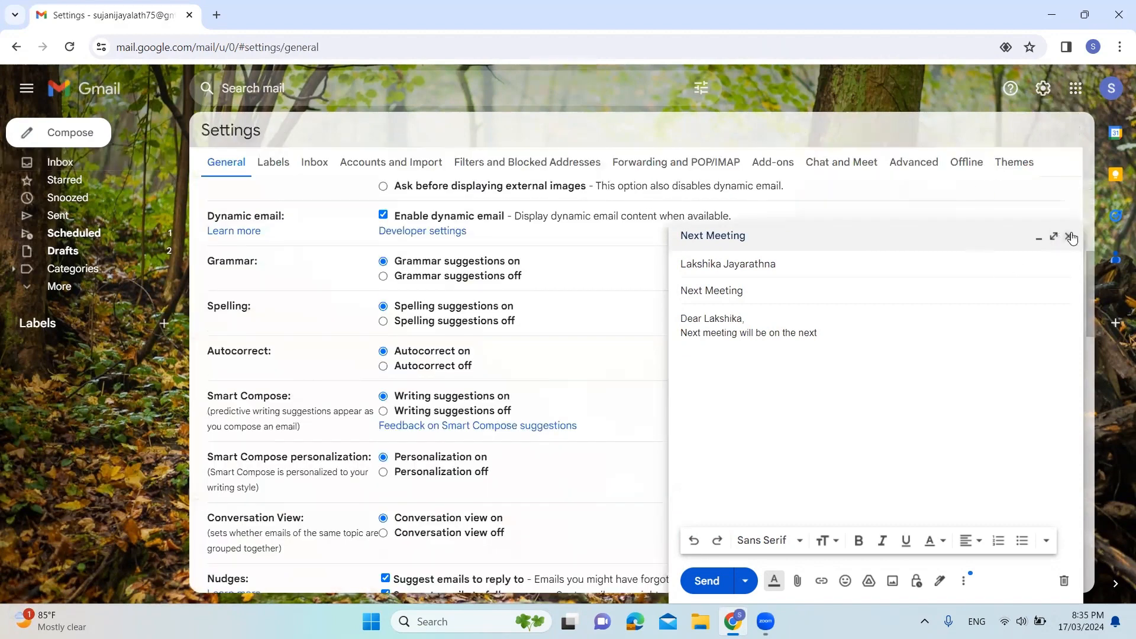
click(1069, 236)
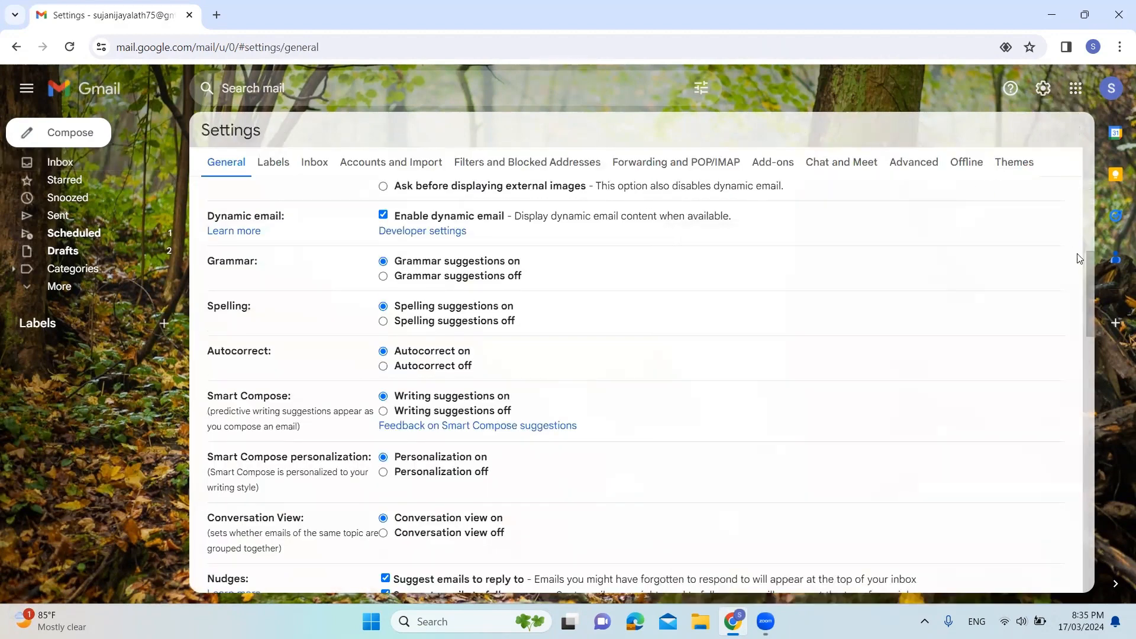
Examine the general options from Smart Compose to desktop notifications, including the choices for when a conversation is marked as read
drag(1089, 264, 1098, 295)
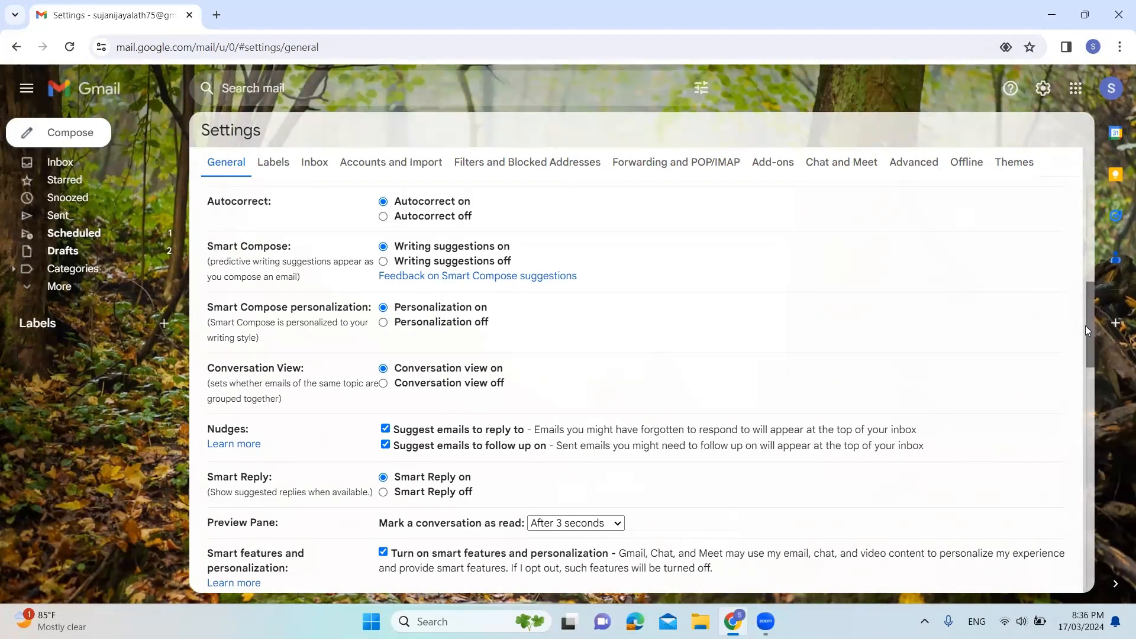
drag(1086, 325, 1104, 384)
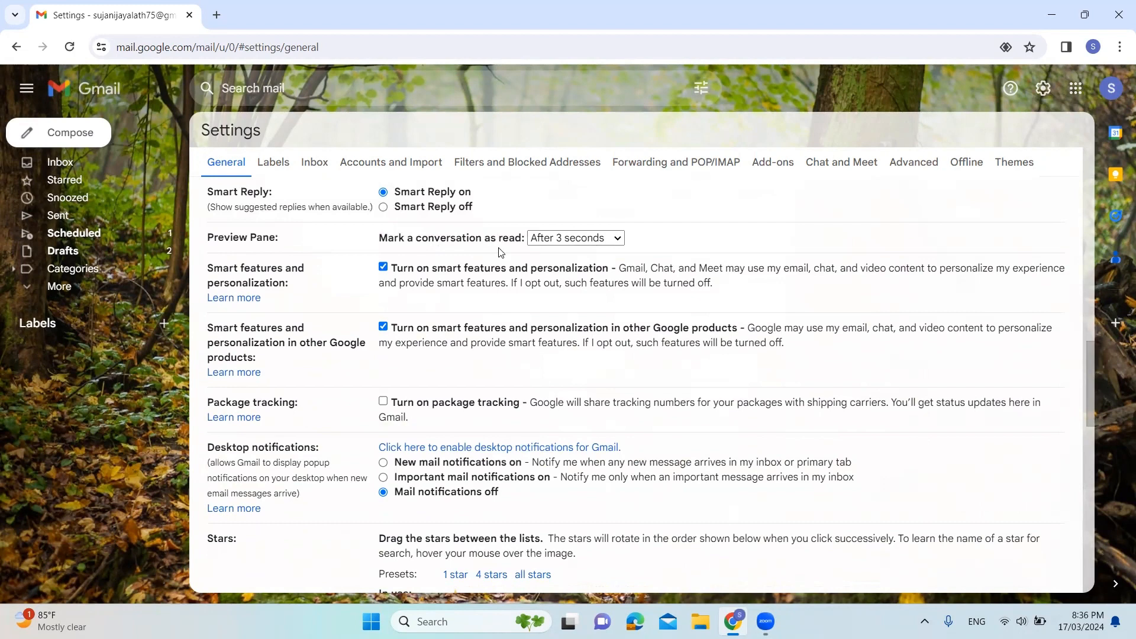
click(608, 244)
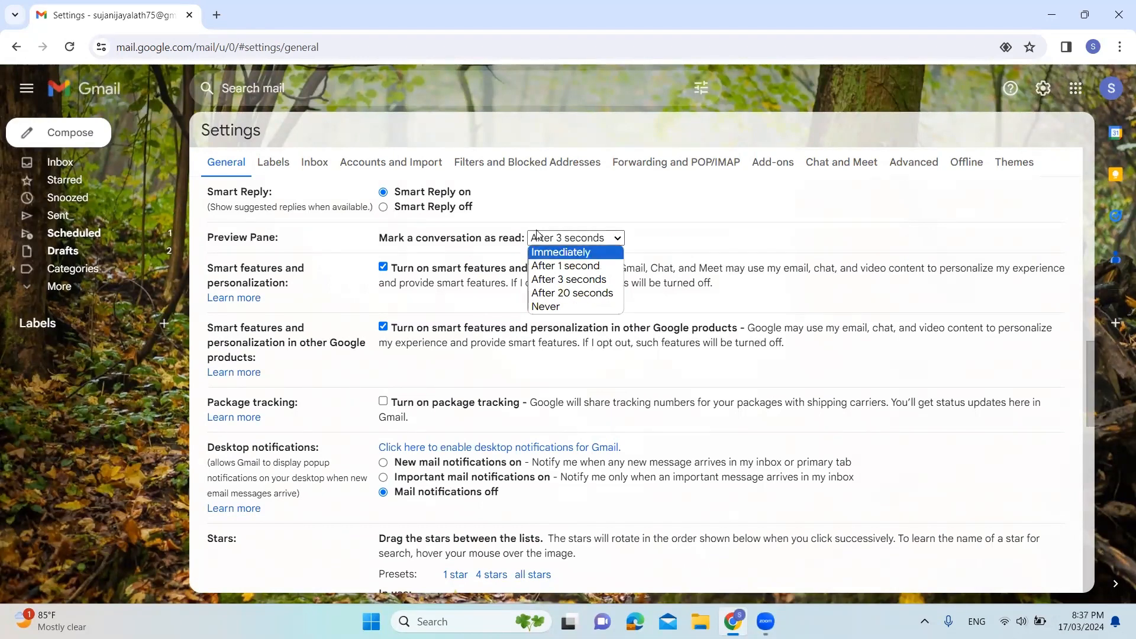
click(701, 299)
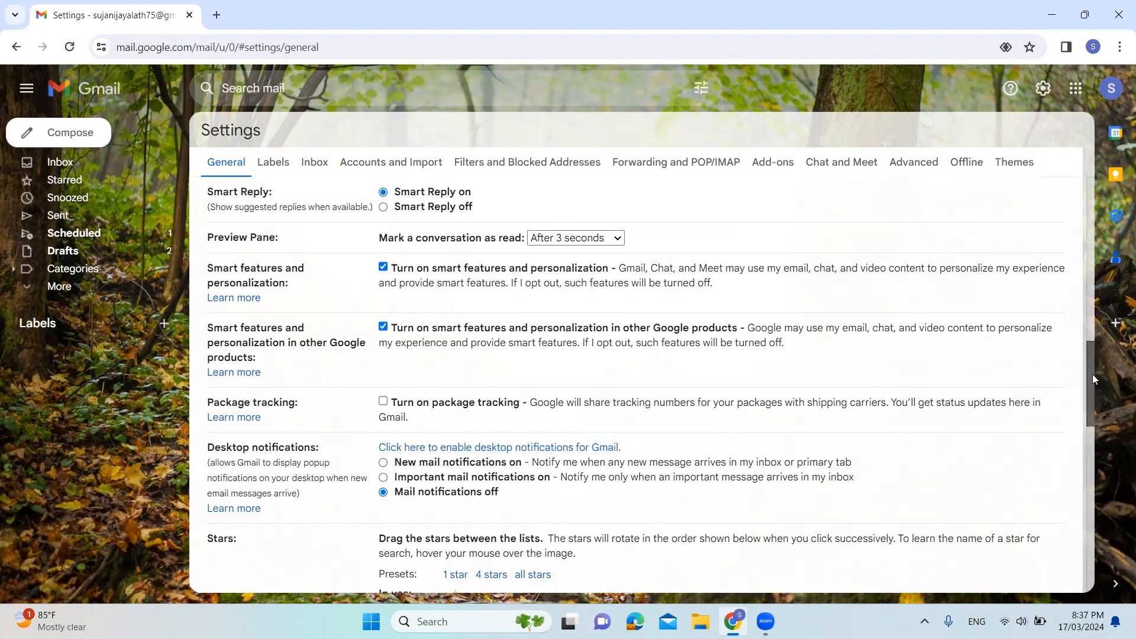
Create a new email signature named "My signature"
drag(1092, 374, 1113, 492)
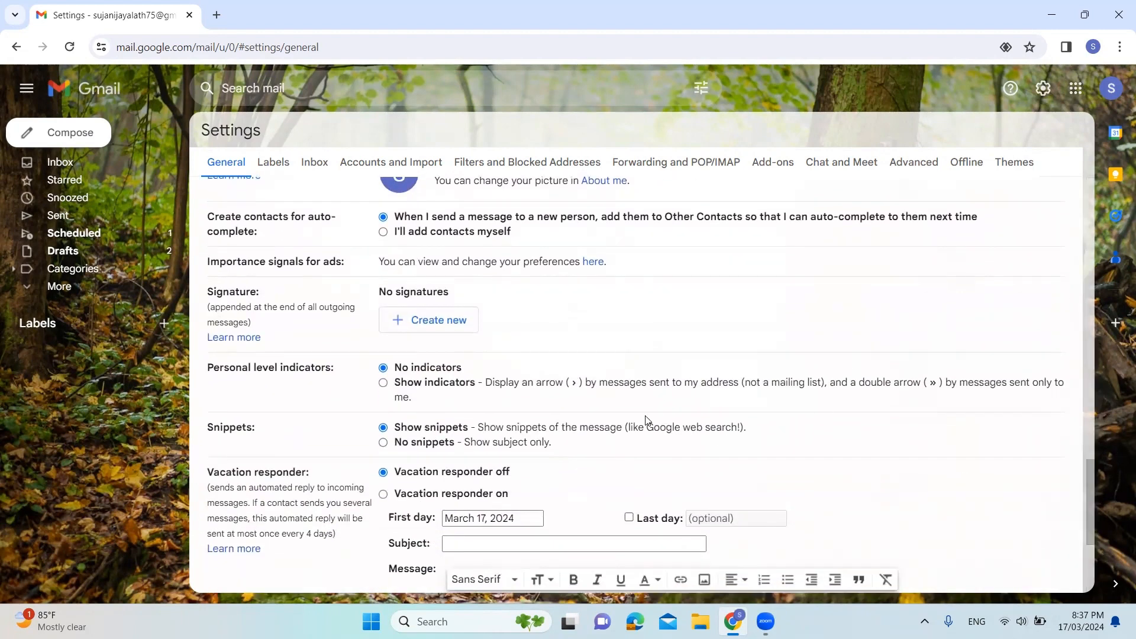
click(455, 327)
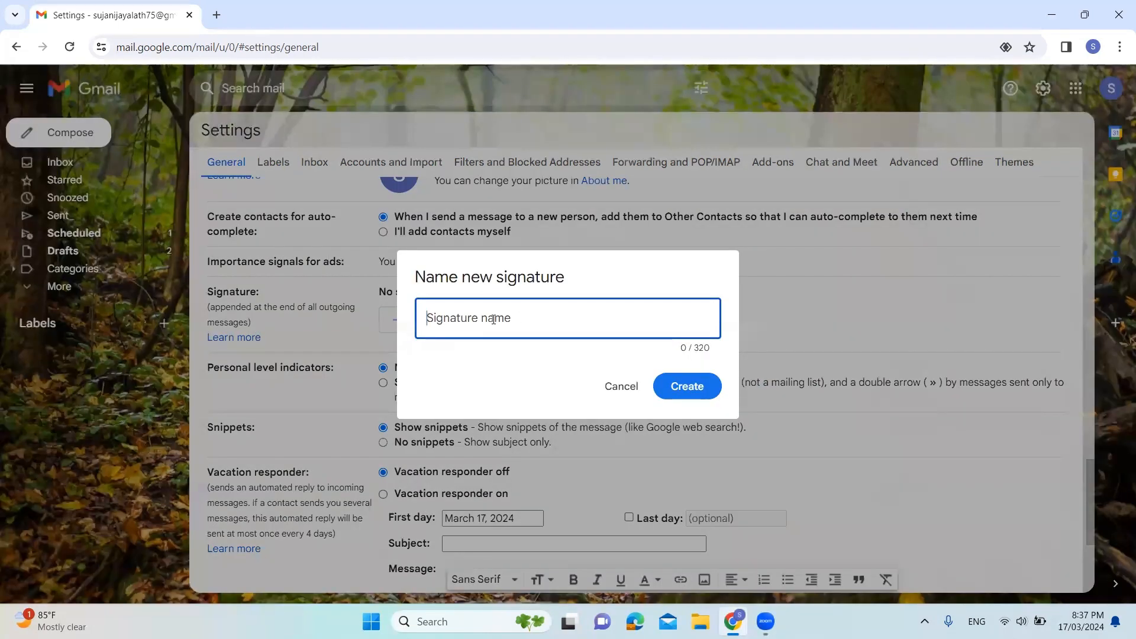
text(M)
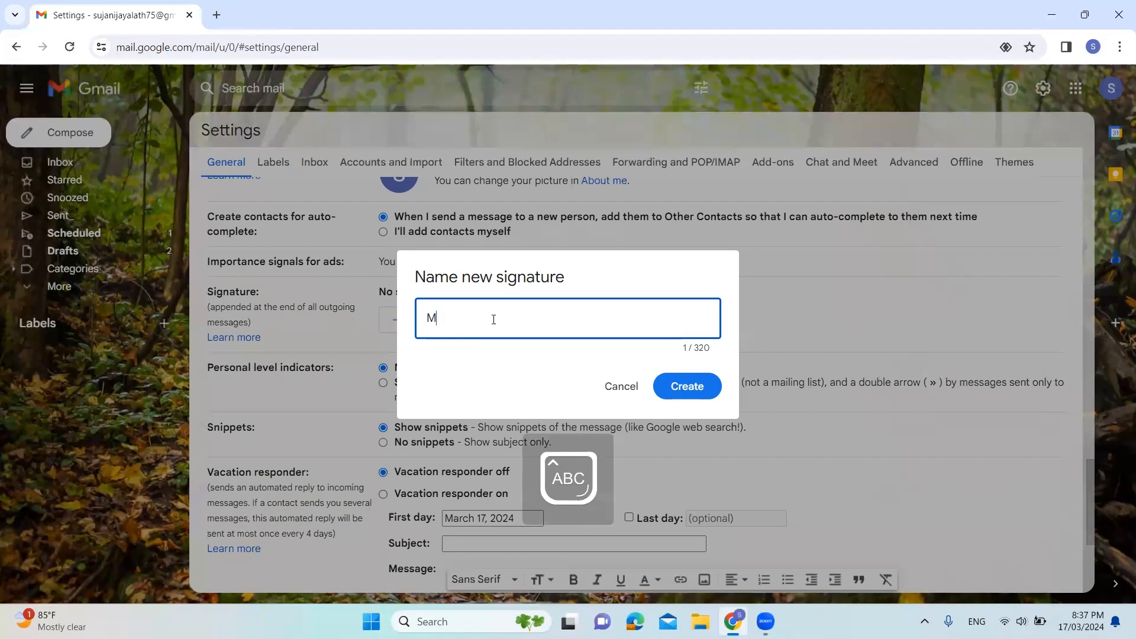
text(y signature)
click(680, 390)
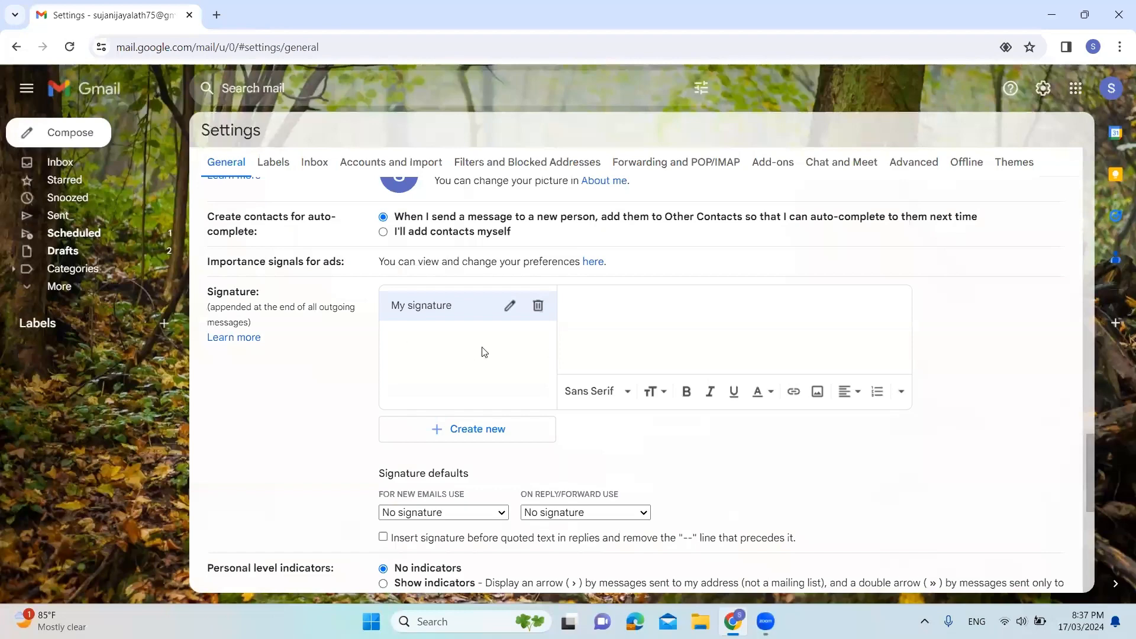
click(463, 430)
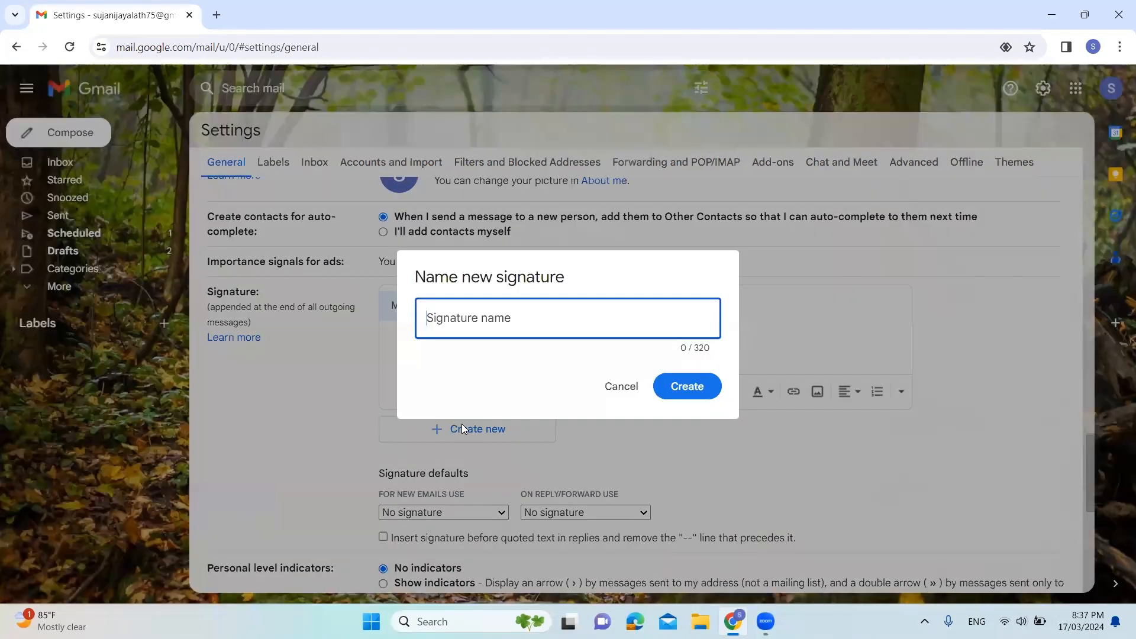
click(620, 389)
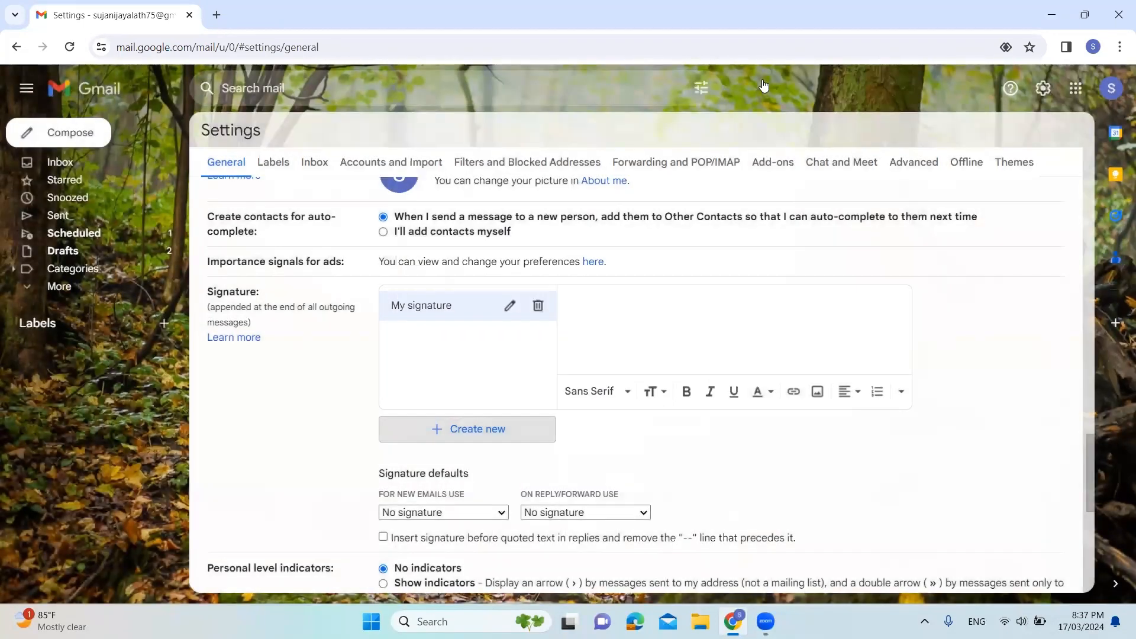
Fill the signature with the sender's full name and "IT Specialist" on the line below
click(581, 304)
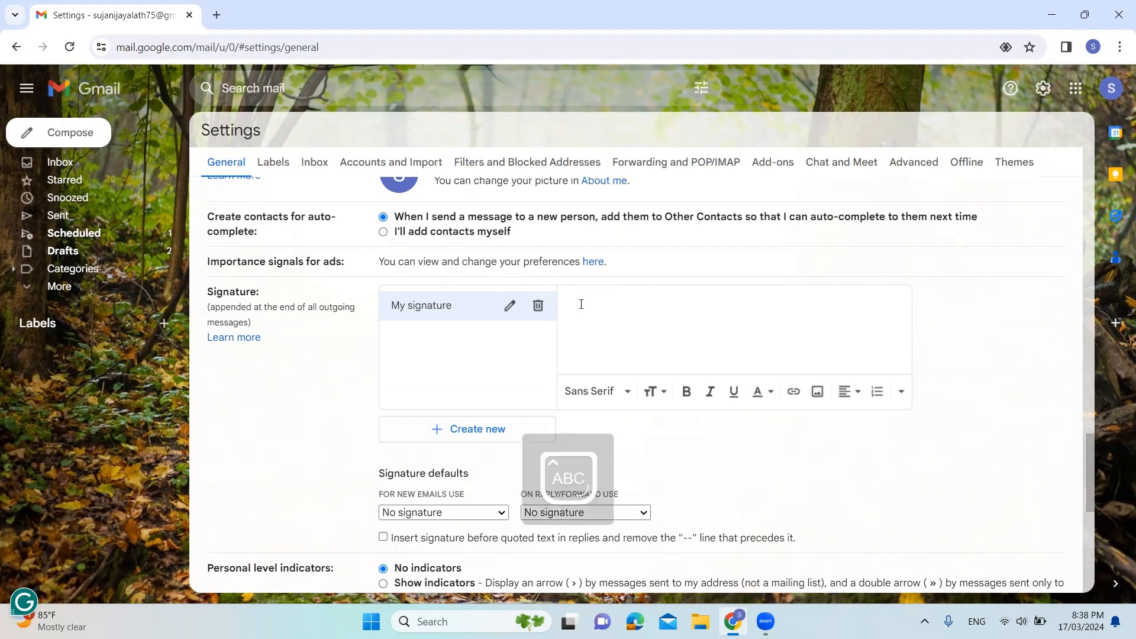
text(Lakshika Jayarathna)
key(Return)
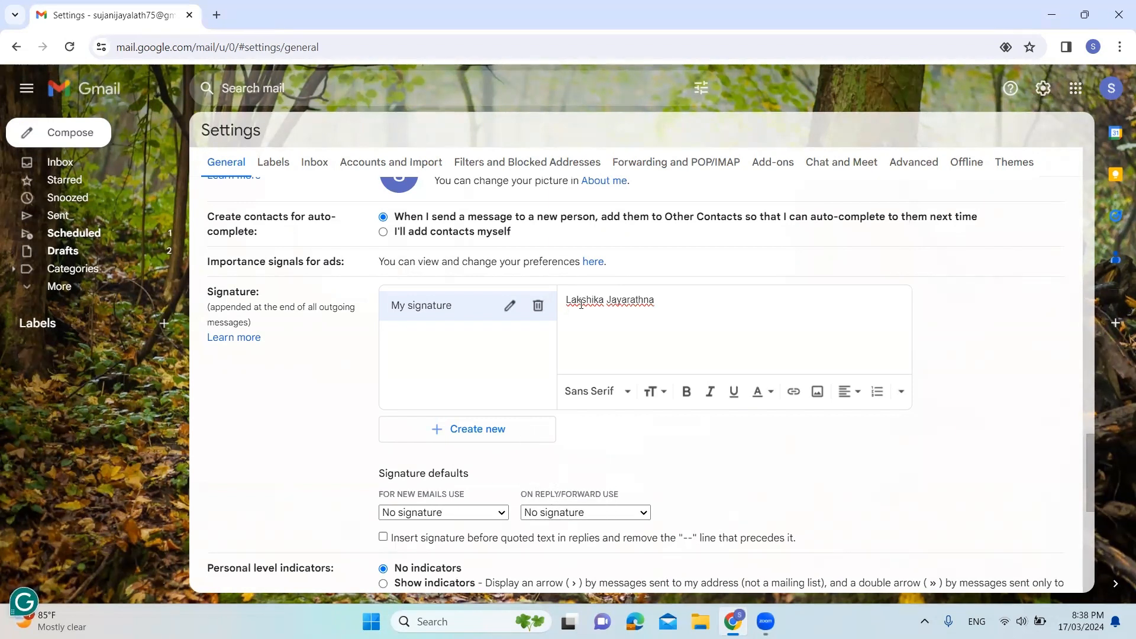
text(It Spe)
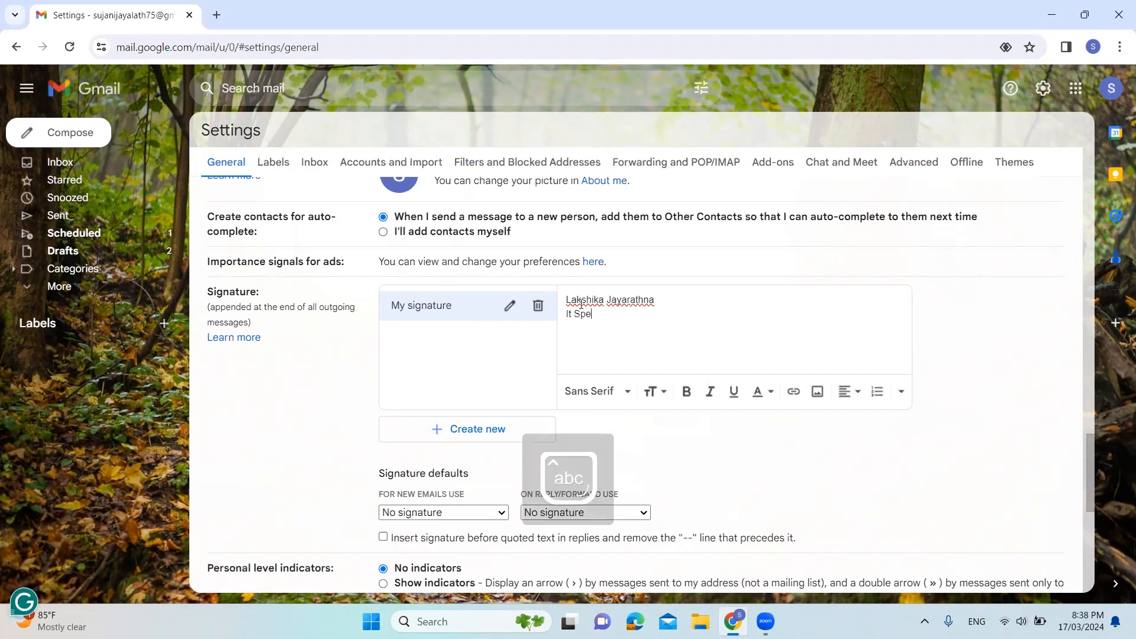
text(cialist)
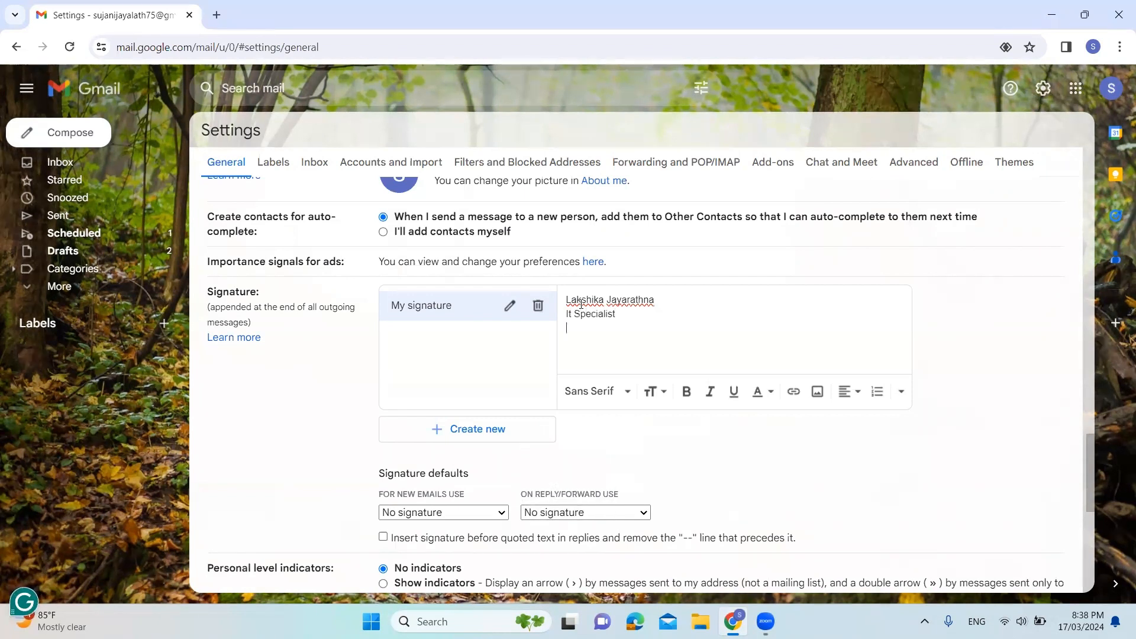
click(572, 314)
key(BackSpace)
key(Caps_Lock)
text(T)
Set the default signature for new emails to "My signature"
drag(1093, 466, 1094, 488)
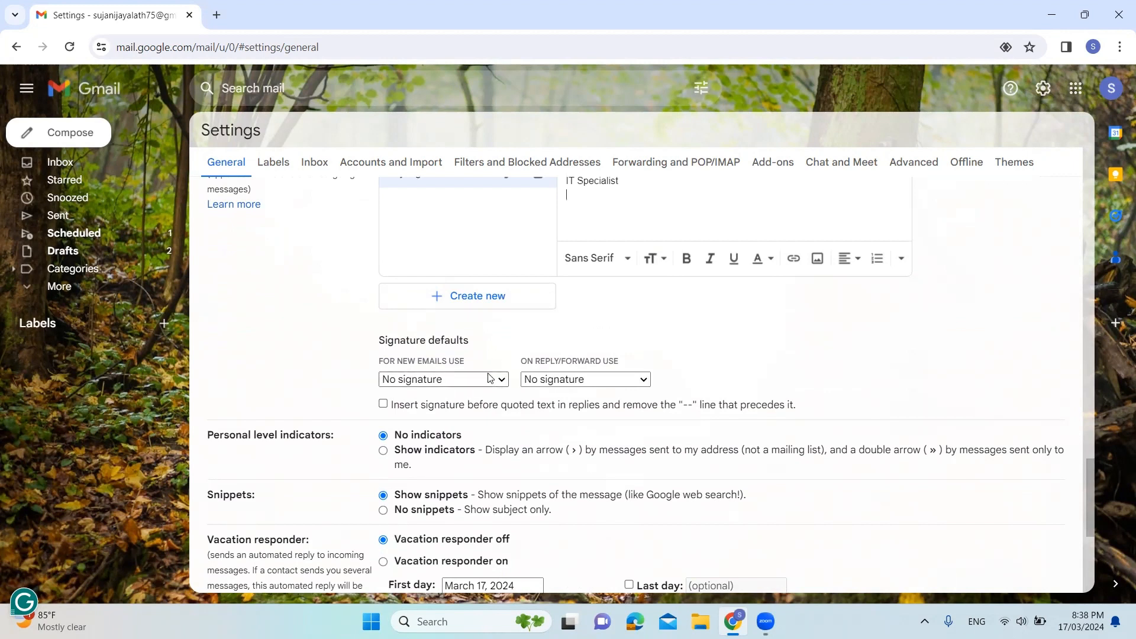
click(503, 384)
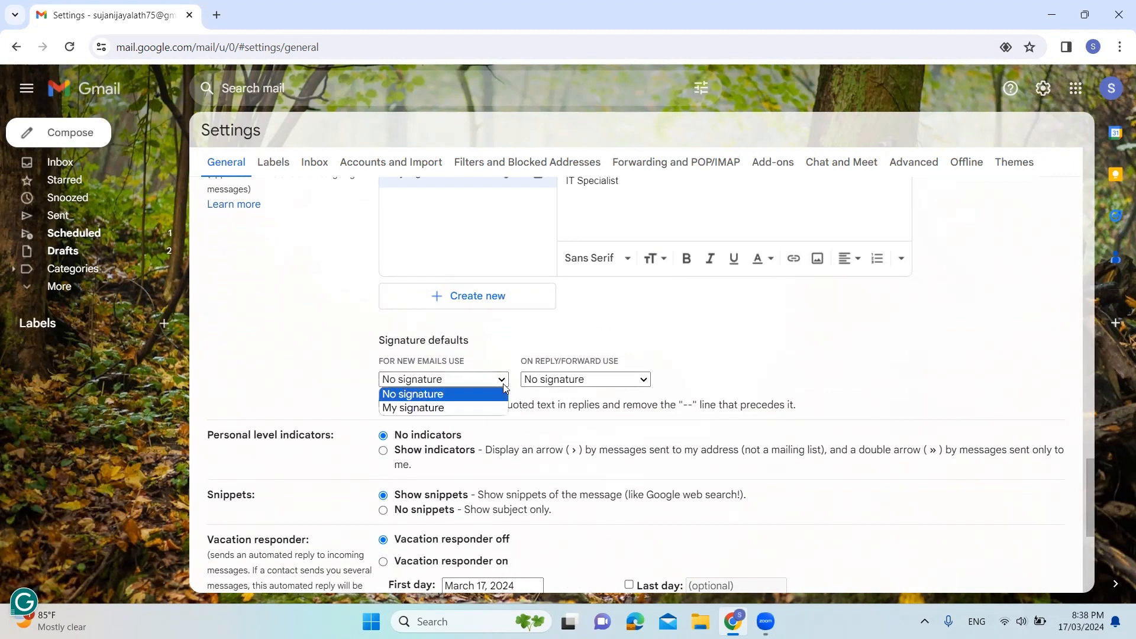
click(471, 408)
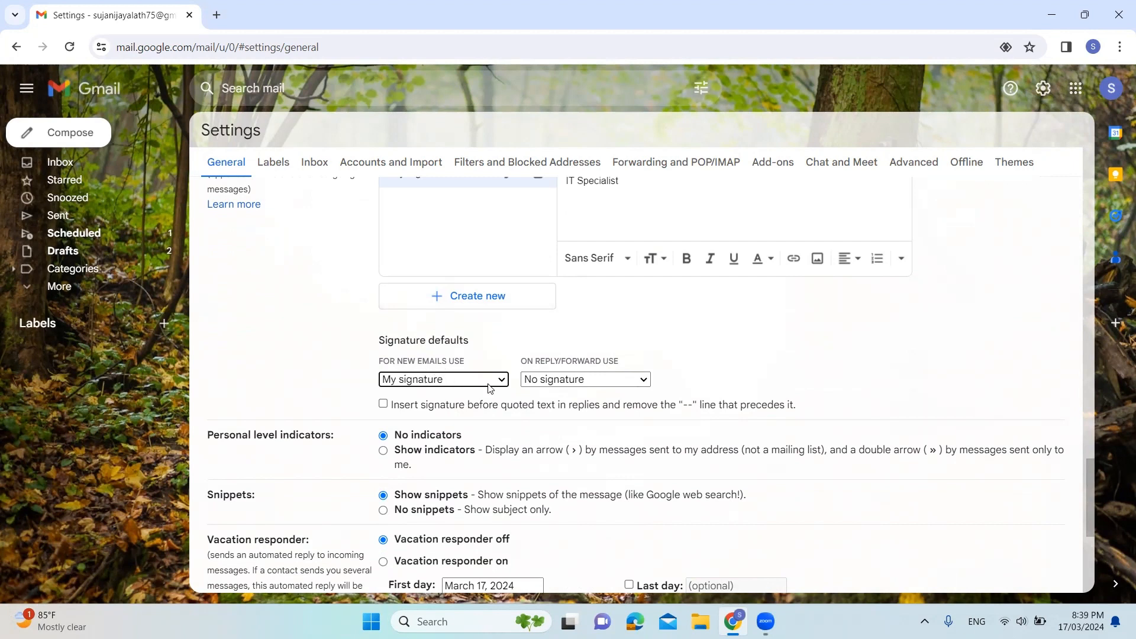
Set the default signature for replies and forwards to "My signature"
click(620, 379)
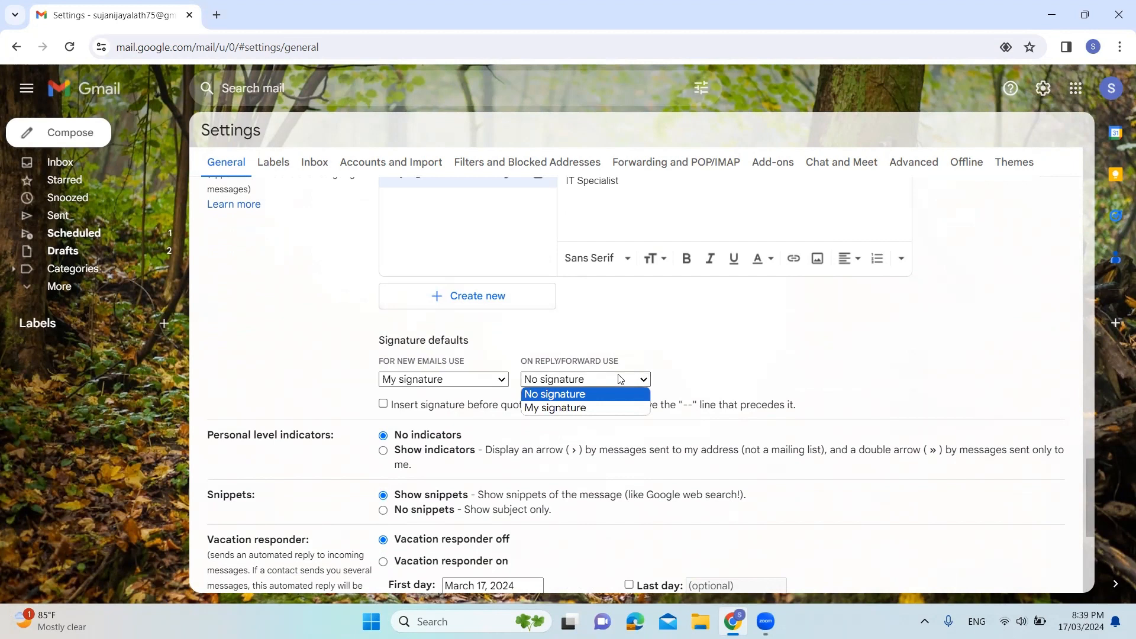
click(595, 406)
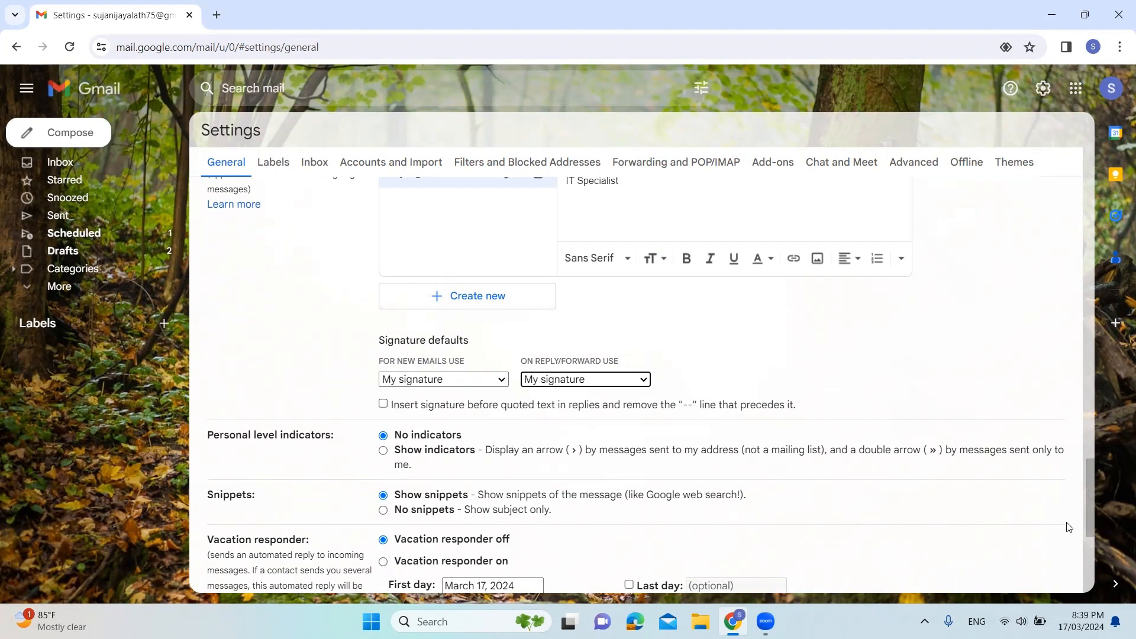
Turn on the vacation responder and enable its last day, keeping March 24, 2024 as the end date
click(1097, 500)
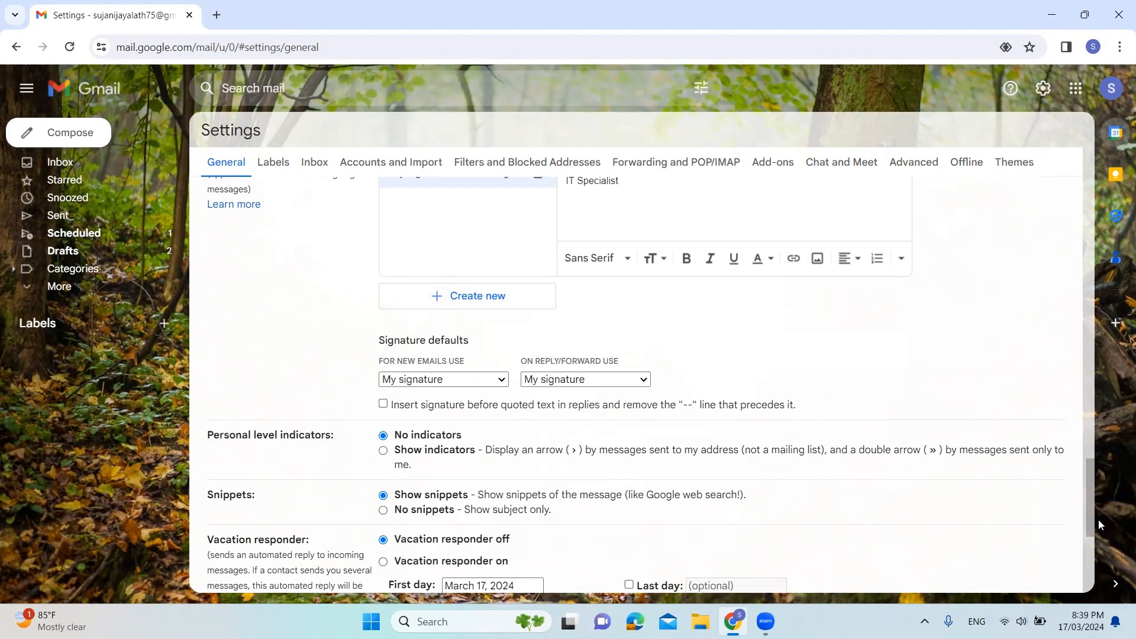
drag(1092, 502, 1094, 535)
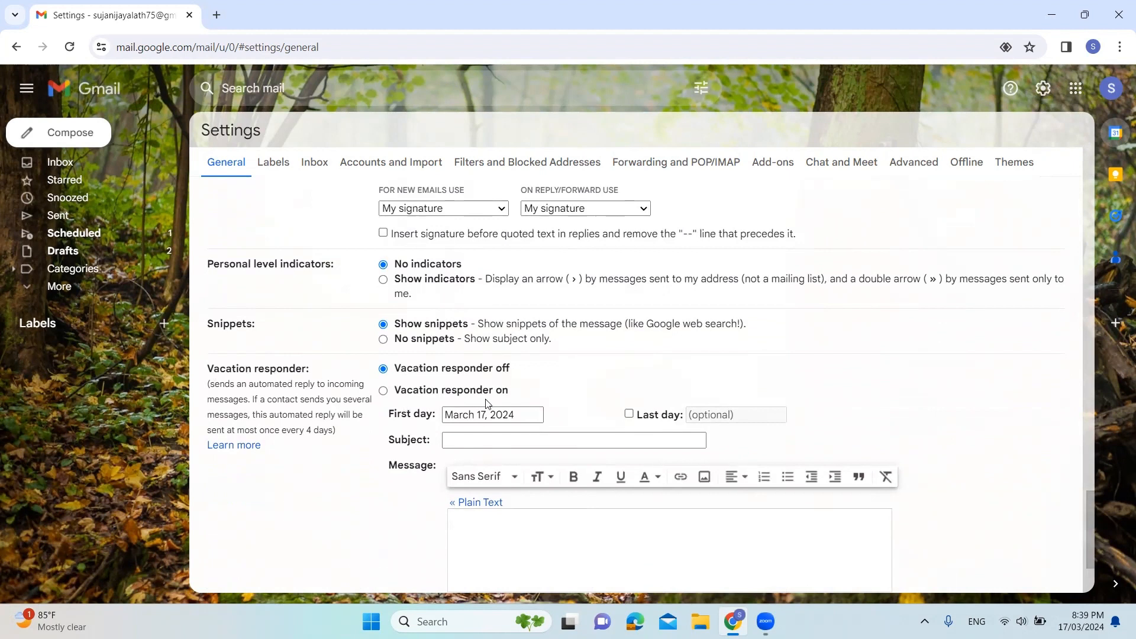
click(382, 392)
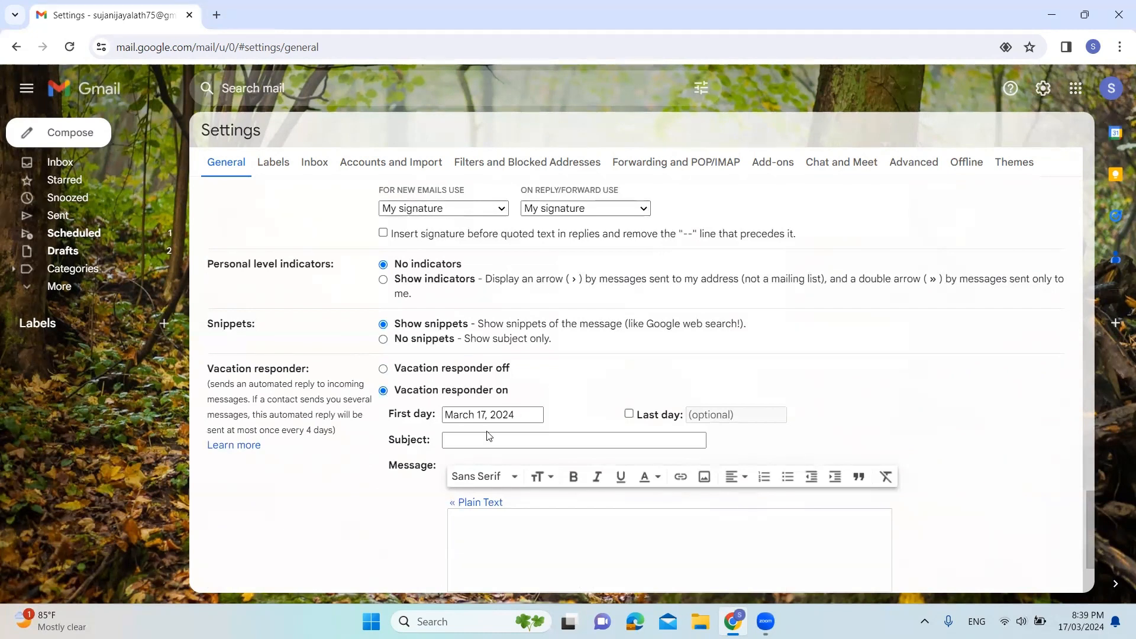
click(629, 415)
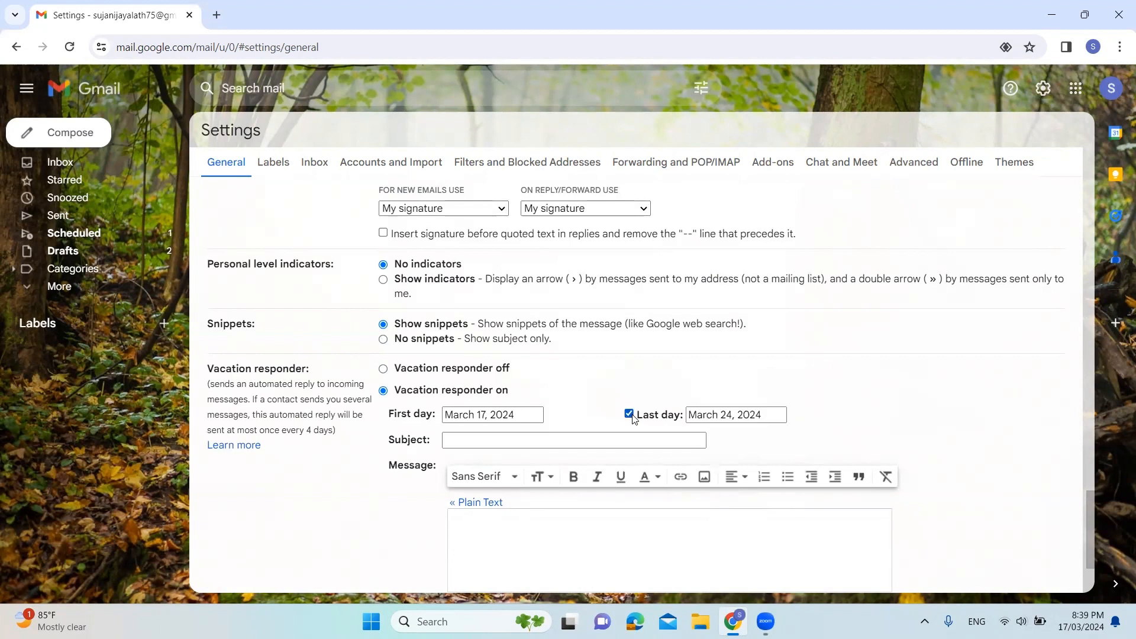
click(772, 419)
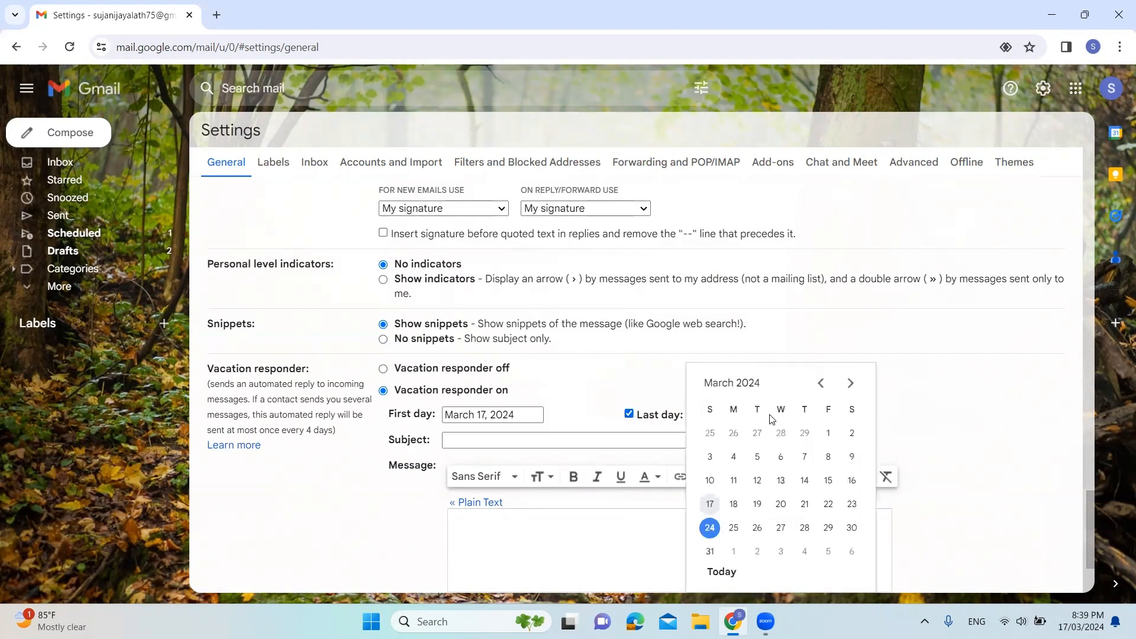
click(655, 389)
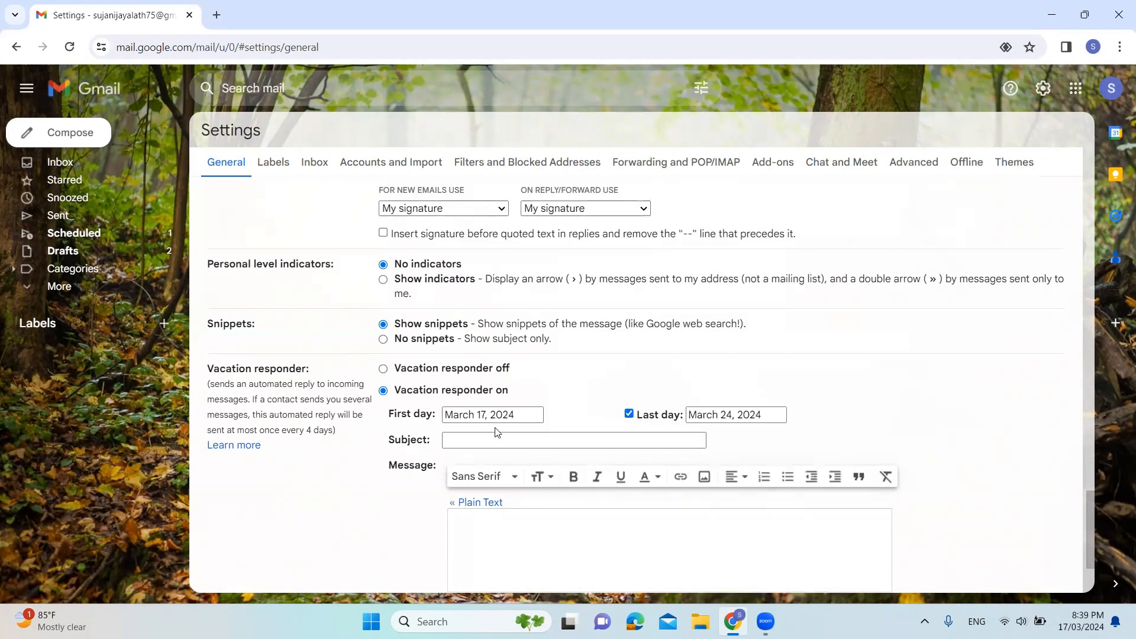
Enter "Vacation Notification" as the subject of the vacation response
click(461, 441)
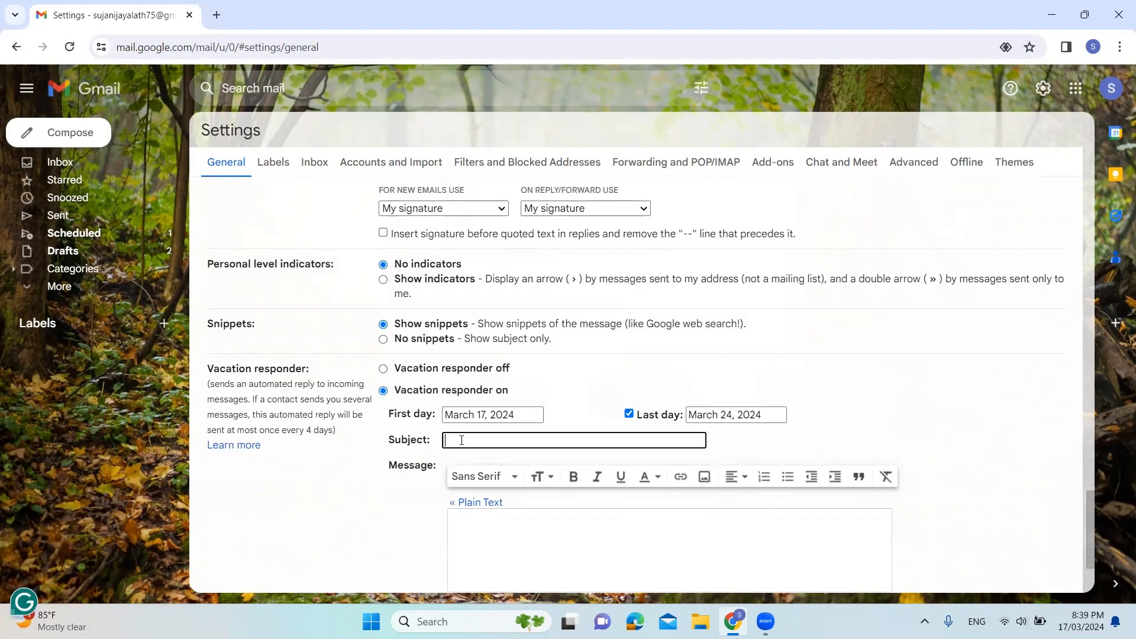
key(Caps_Lock)
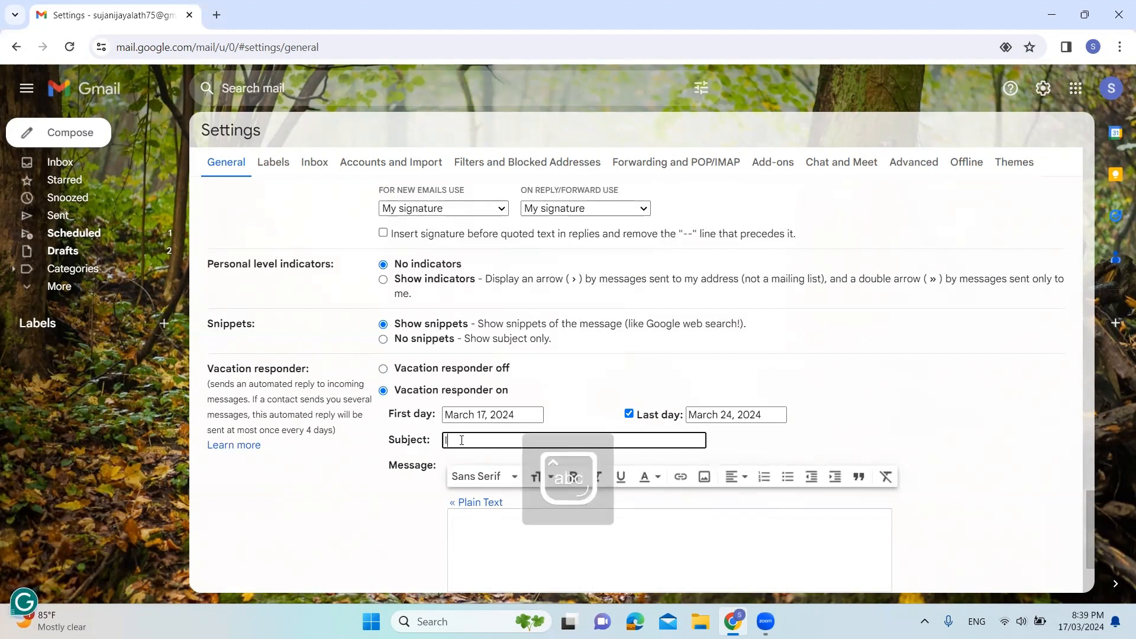
text(I)
text(Vacati)
text(on)
text( P)
key(BackSpace)
text(Notifi)
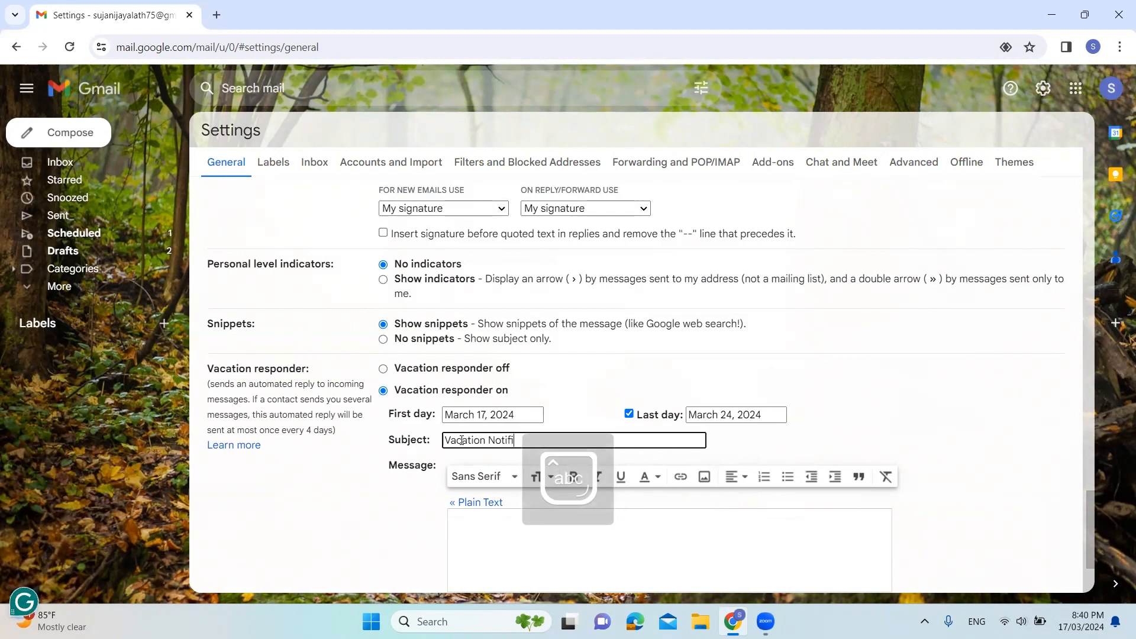
text(cation)
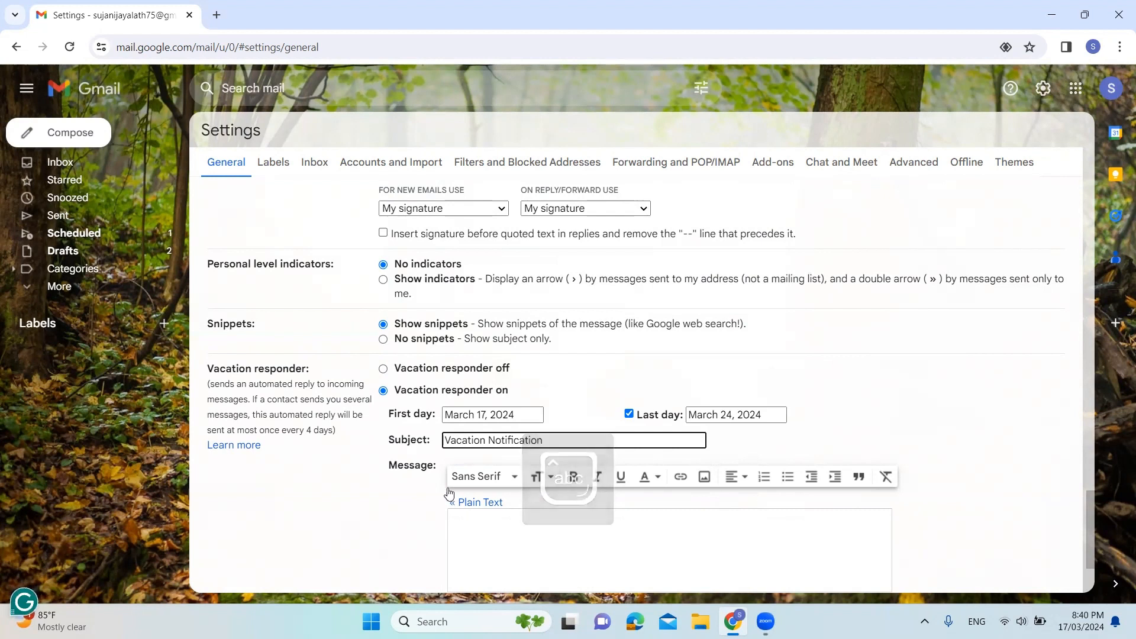
Write the vacation response message "I am on Vacation. I will contact you soon"
click(469, 525)
text(I a)
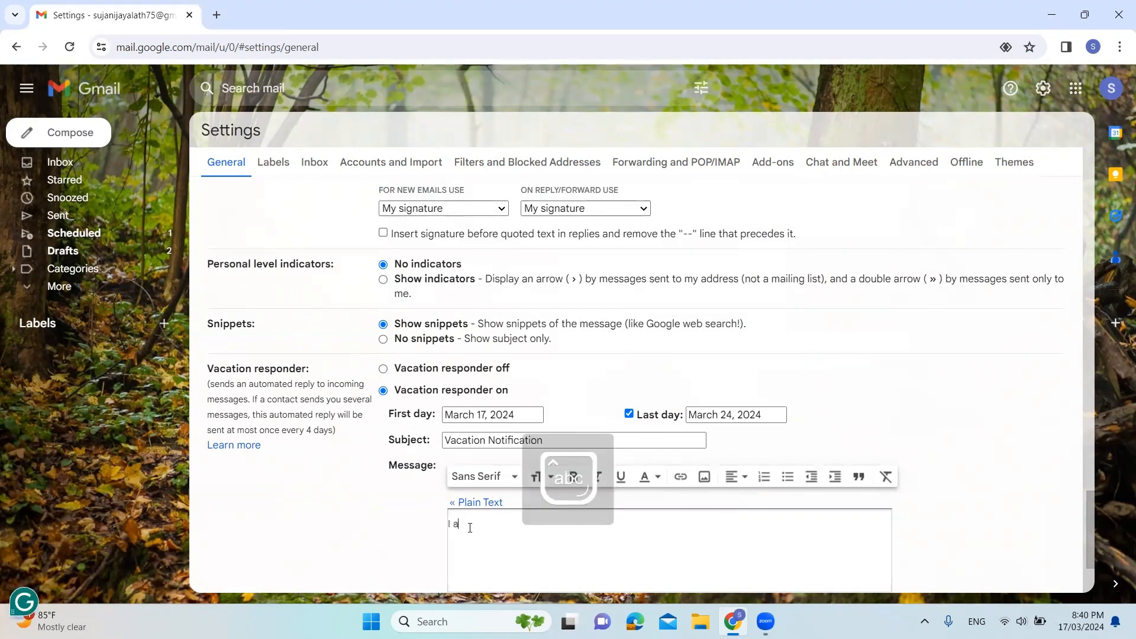
text(m on Ve)
key(BackSpace)
text(acation)
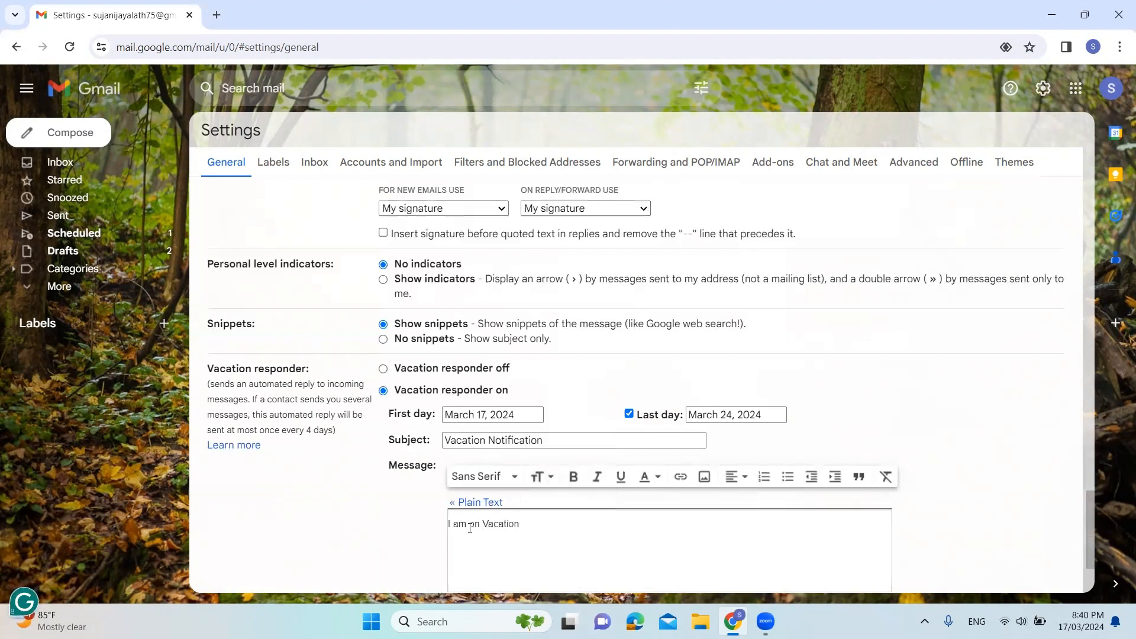
text( I will c)
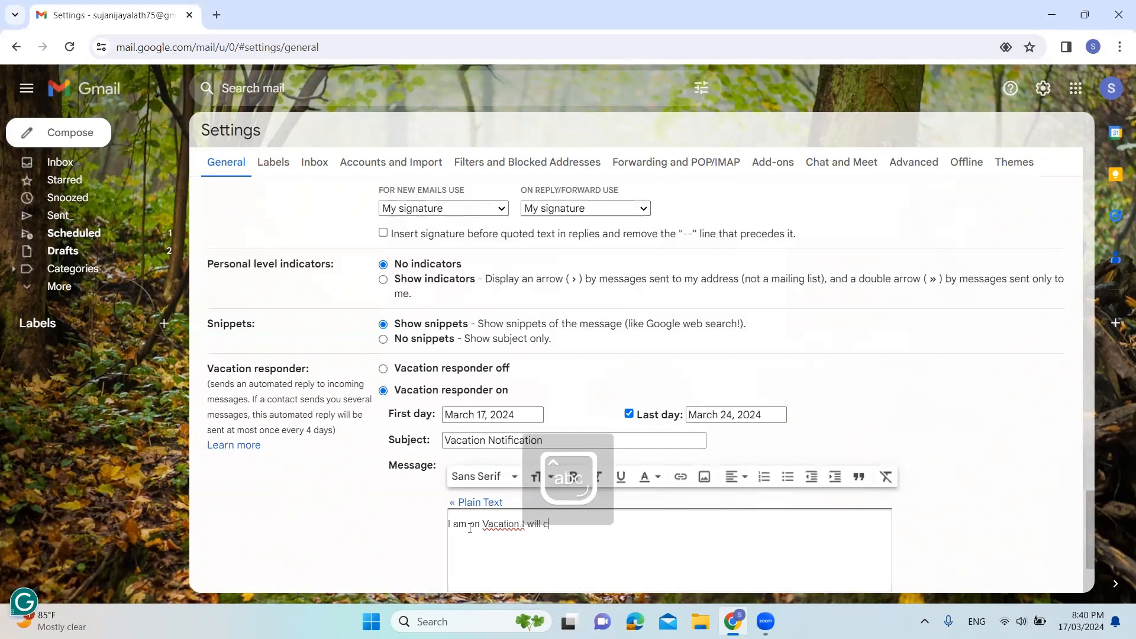
text(on)
text(tact )
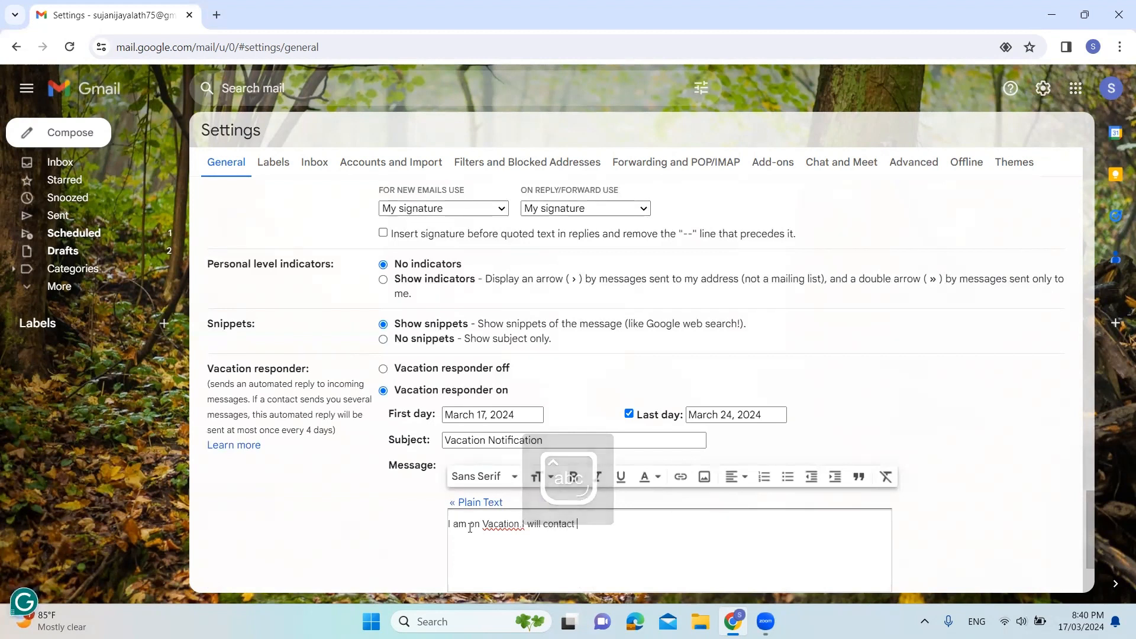
text(you soon)
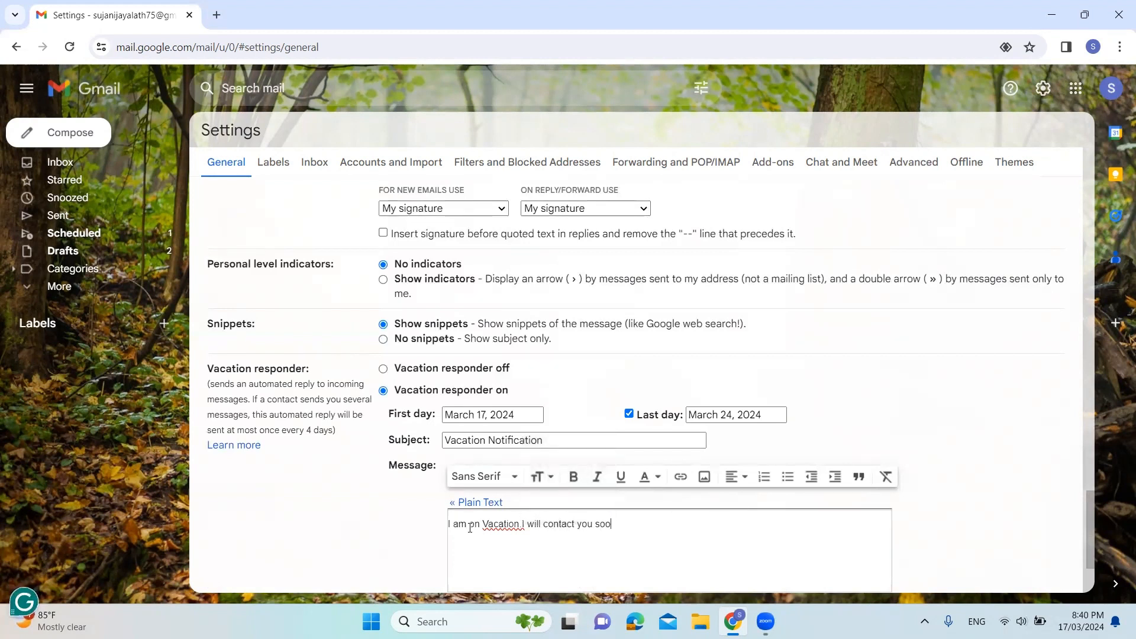
click(521, 525)
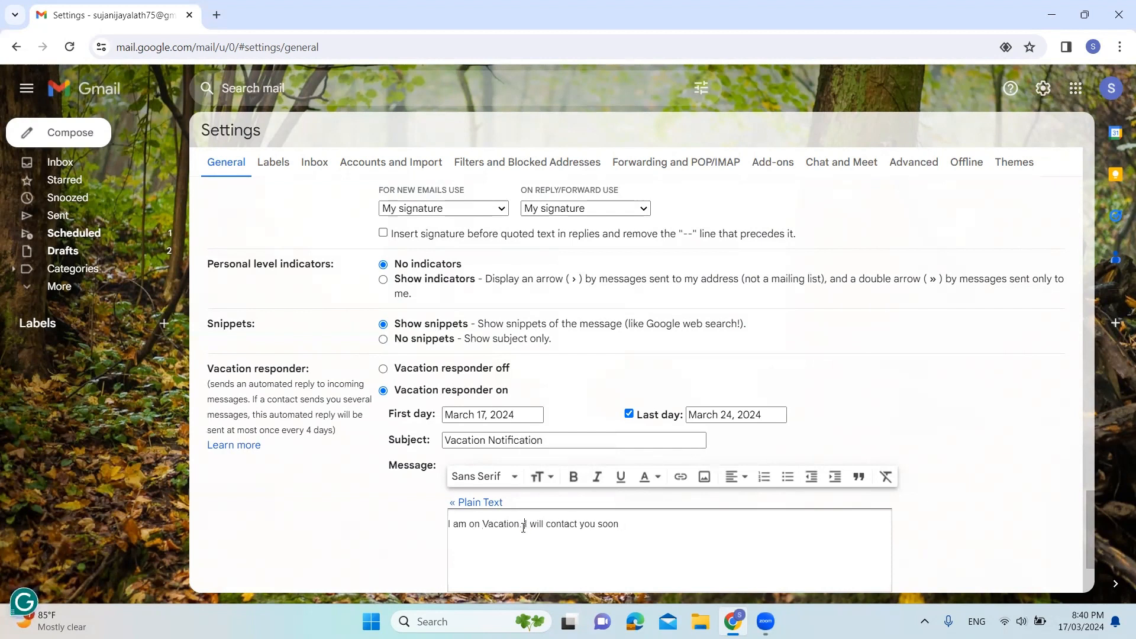
text(.)
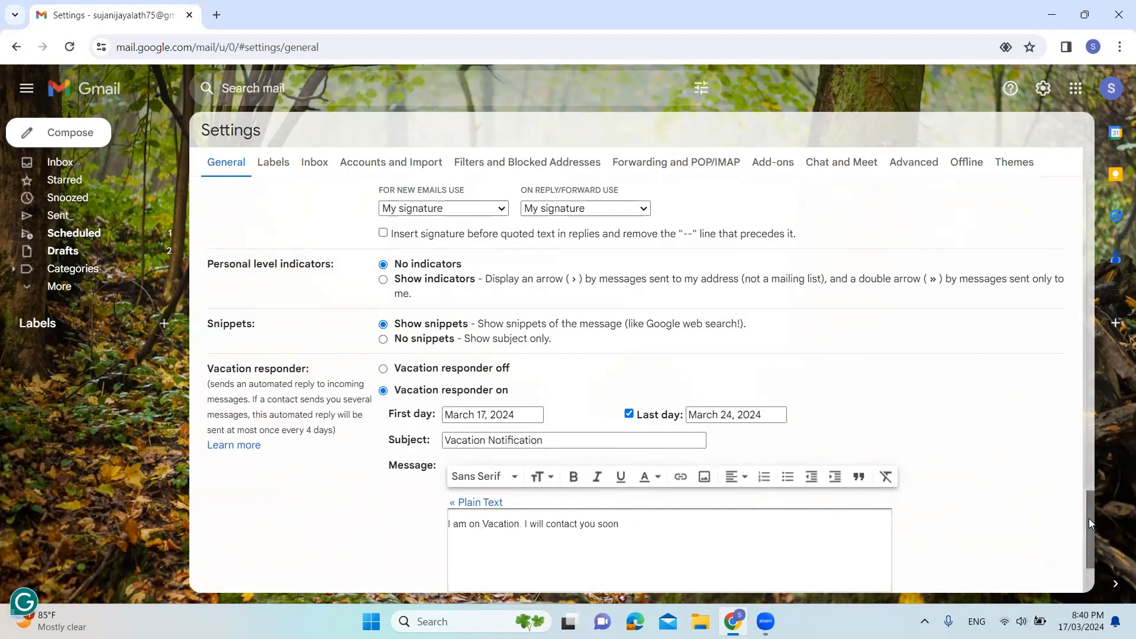
Save the general settings changes and end the active vacation responder from the inbox
drag(1089, 518, 1089, 546)
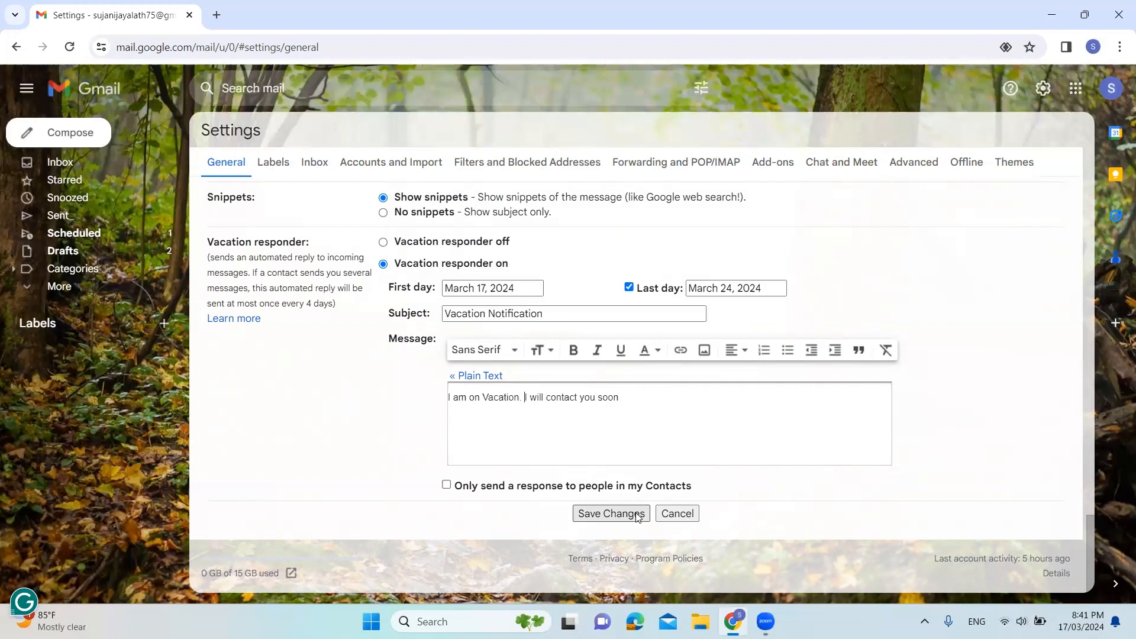
click(611, 513)
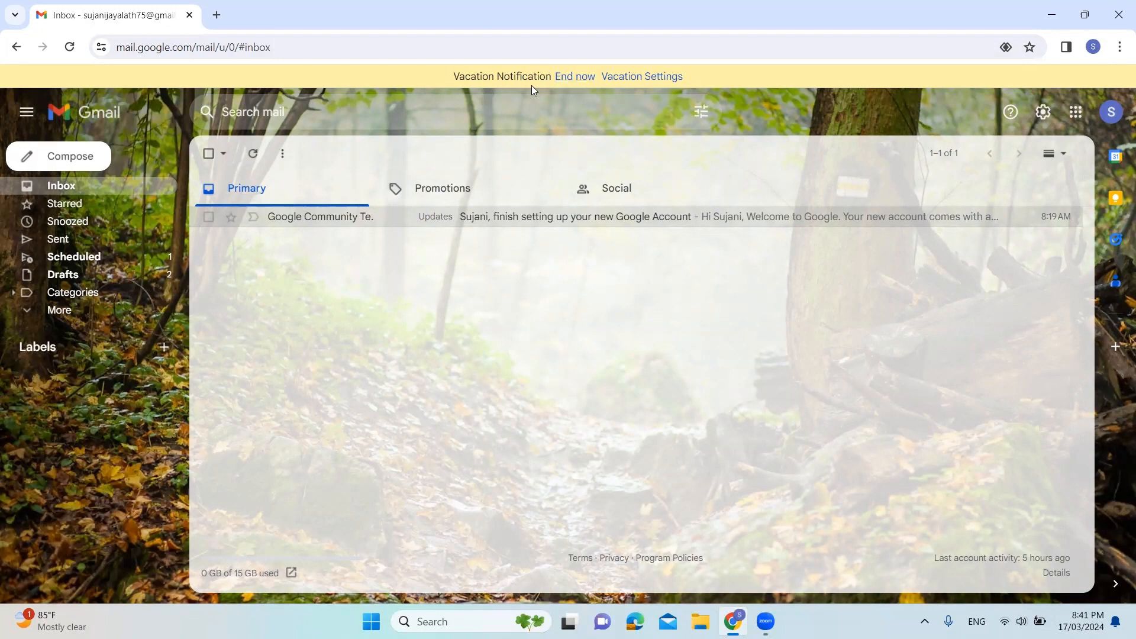
click(574, 77)
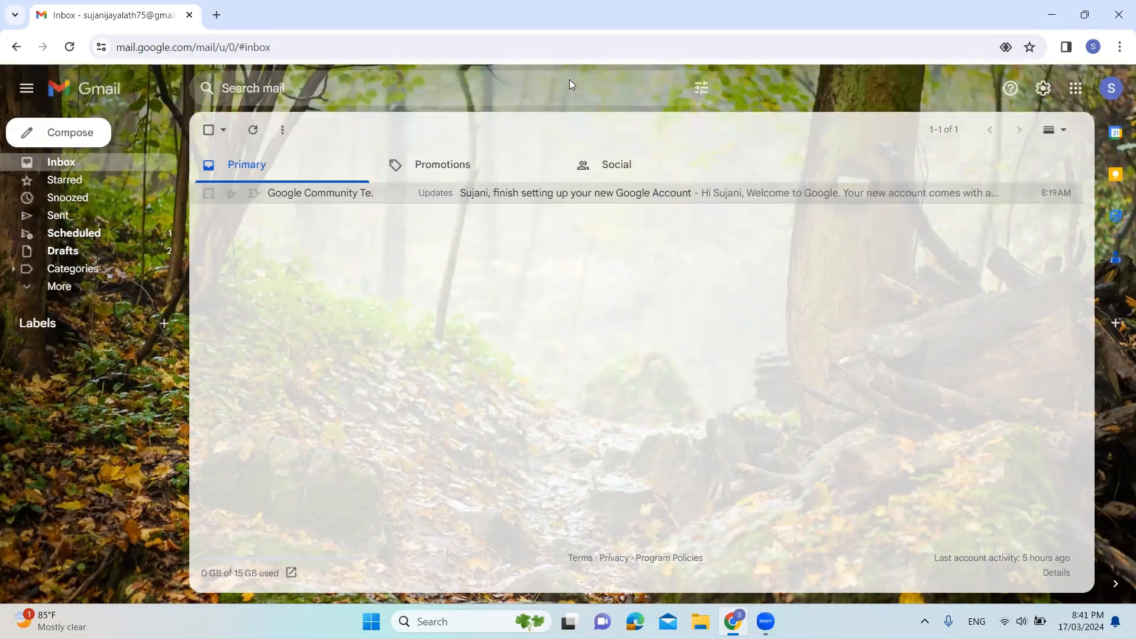
Reopen the full settings and look through the Filters and Blocked Addresses, Labels, and Accounts and Import sections
click(1043, 87)
click(1008, 163)
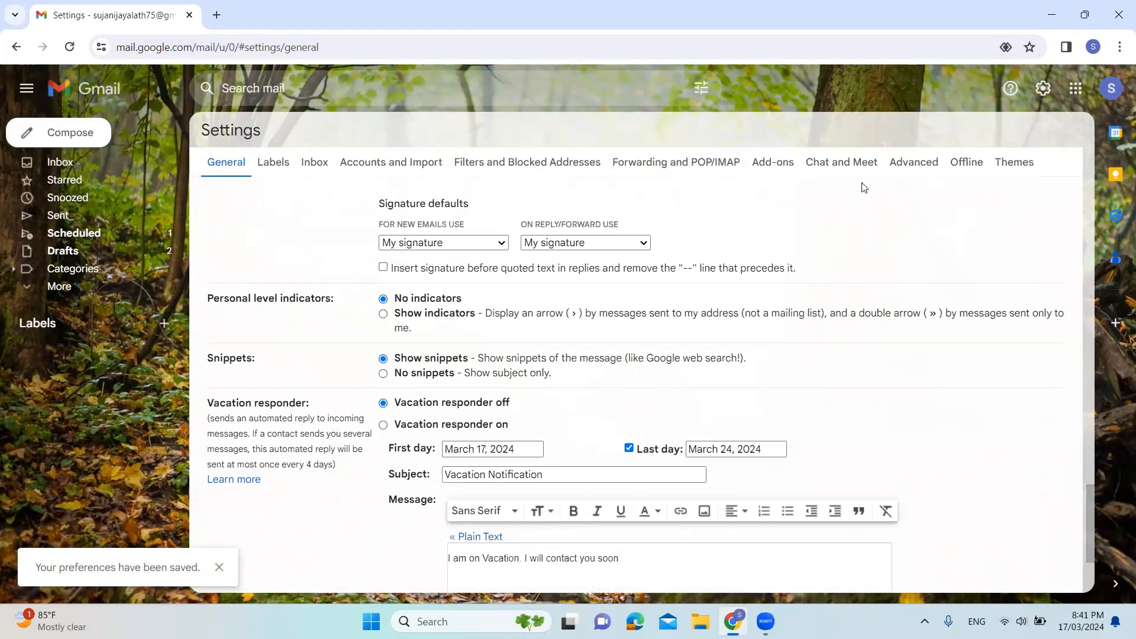
click(598, 168)
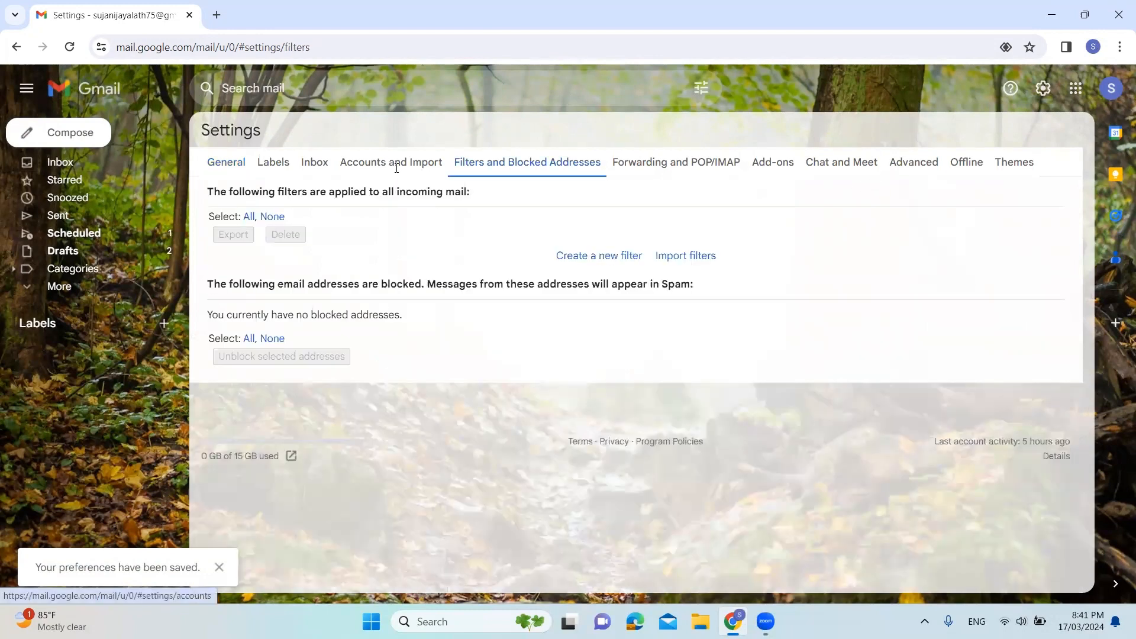
click(397, 168)
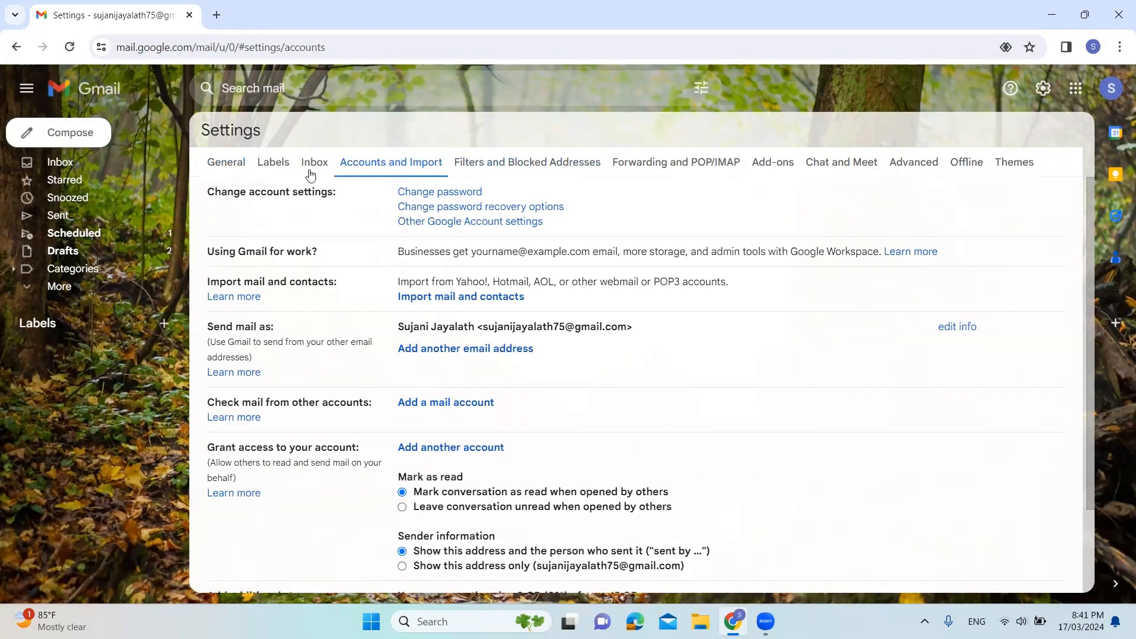
click(271, 159)
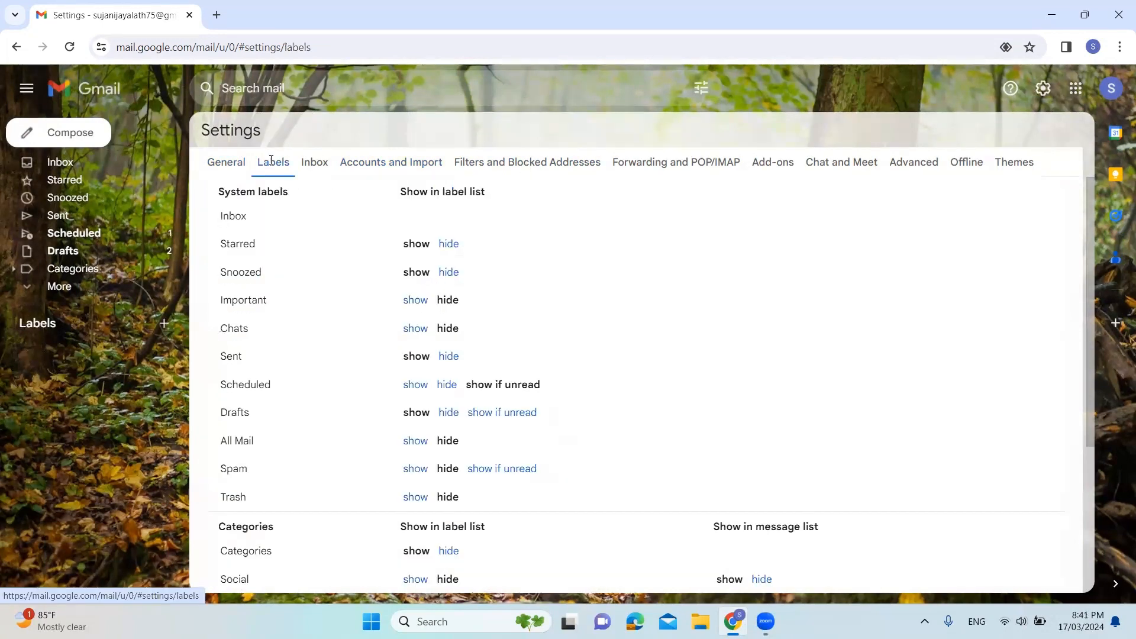
click(386, 161)
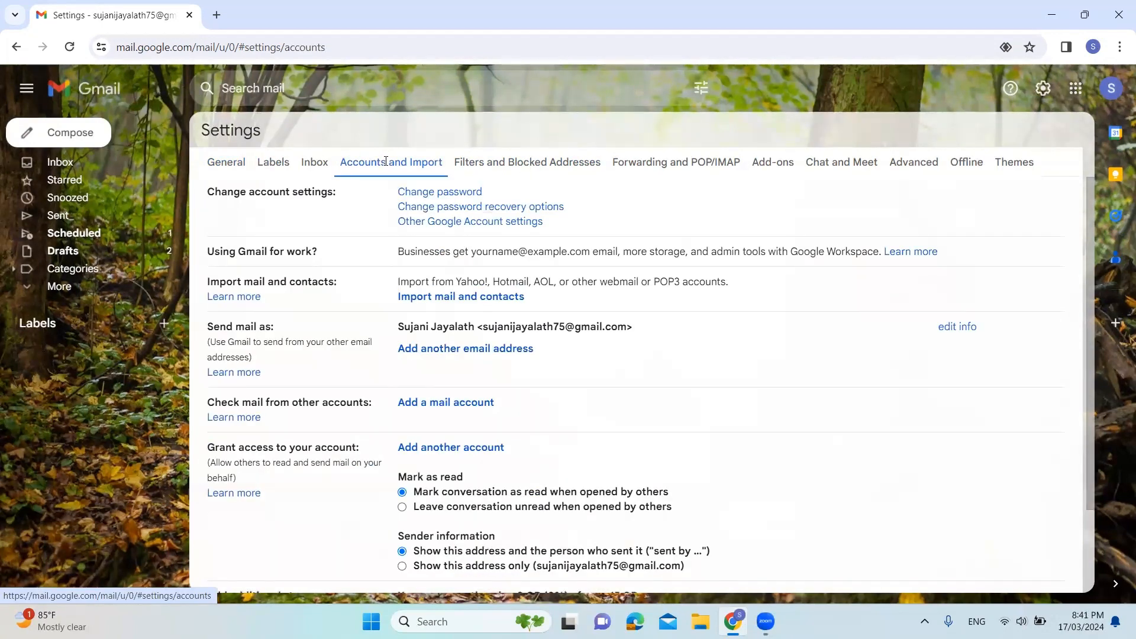